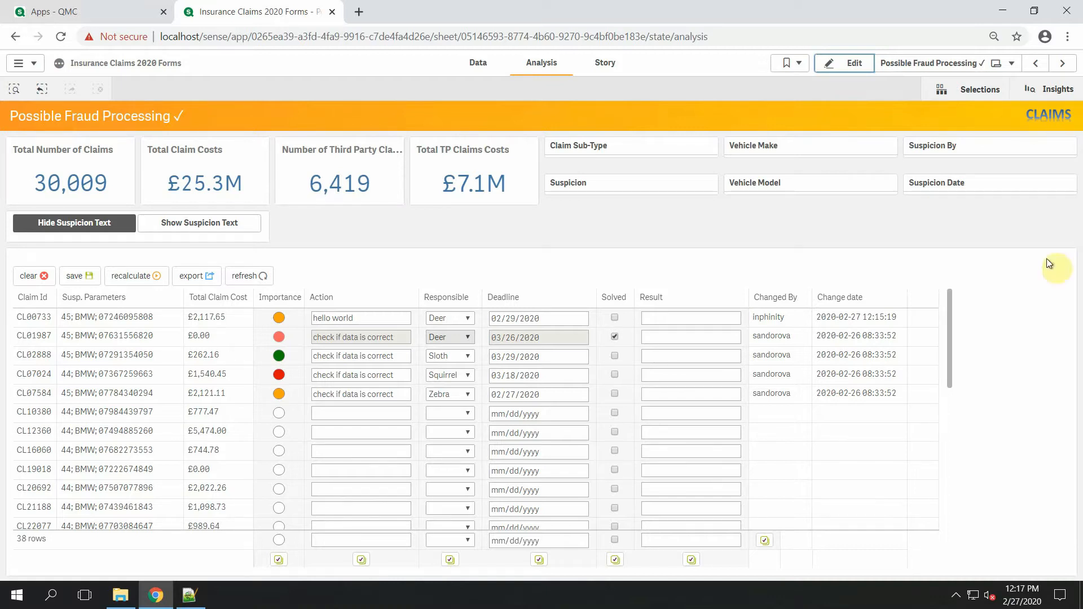
Change the Action text of the first claim row to "tech tuesday" and save the form
{"action": "left_click", "coordinate": [364, 319]}
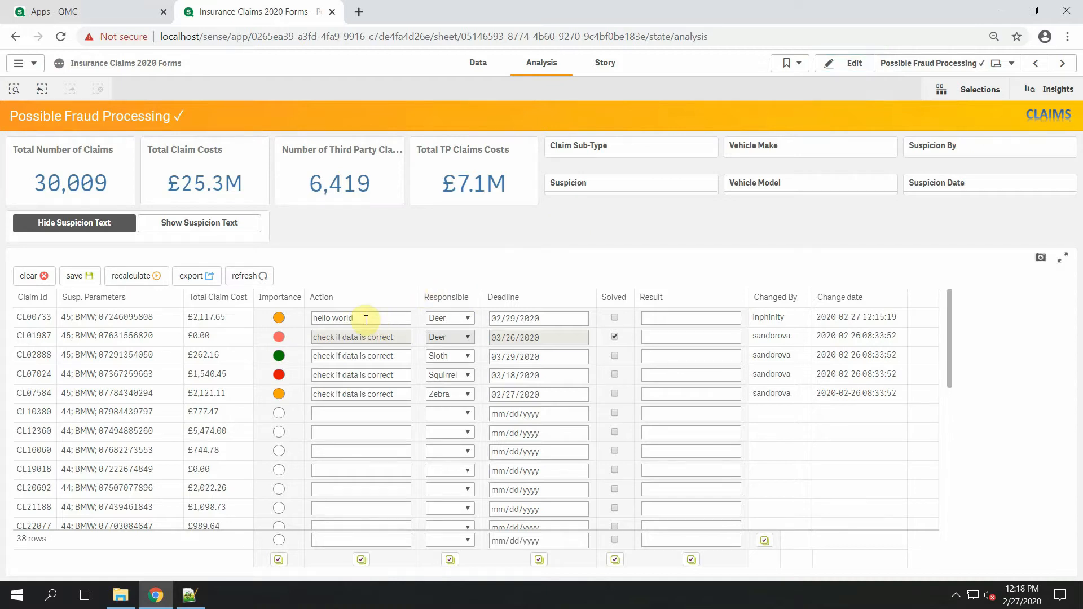
{"action": "key", "text": "ctrl+a"}
{"action": "type", "text": "tech tuesday"}
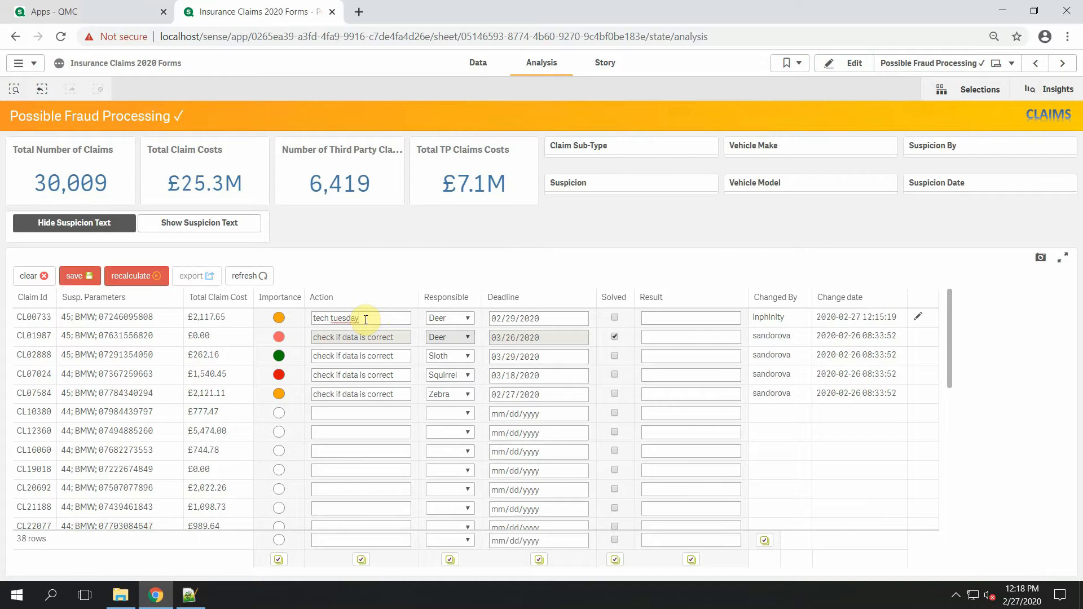
{"action": "left_click", "coordinate": [79, 277]}
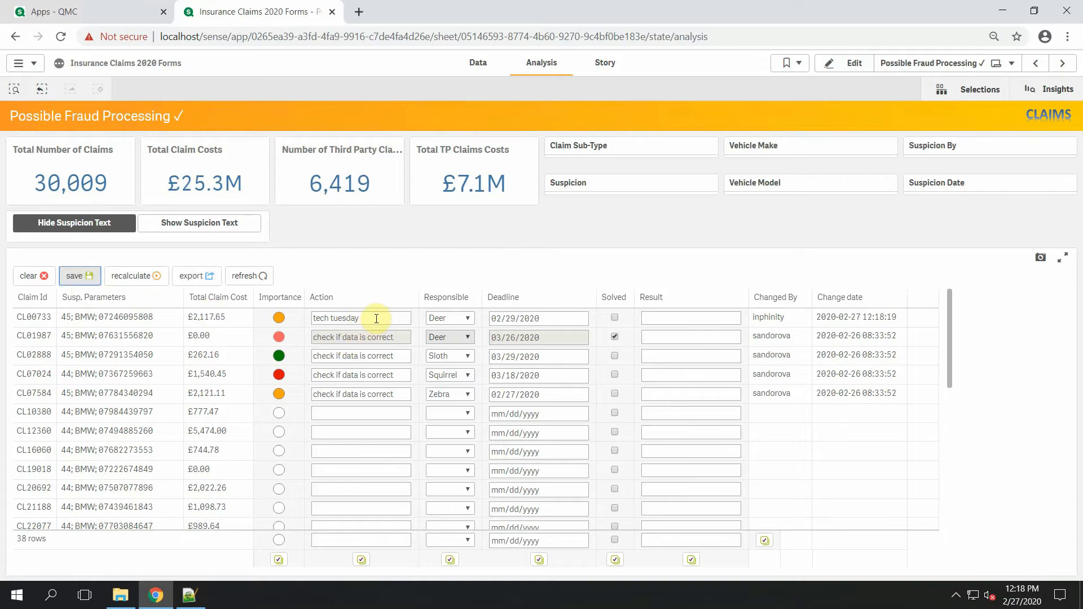
Put the sheet into edit mode and examine the type options of the form's Action field, keeping Text
{"action": "left_click", "coordinate": [846, 62]}
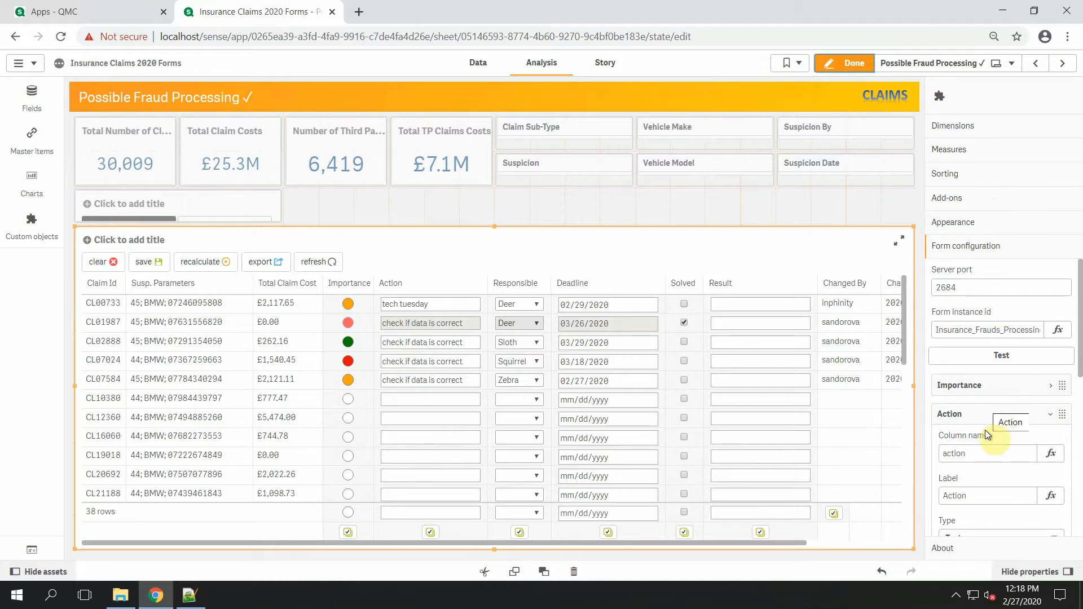
{"action": "scroll", "coordinate": [986, 426], "scroll_direction": "down", "scroll_amount": 3}
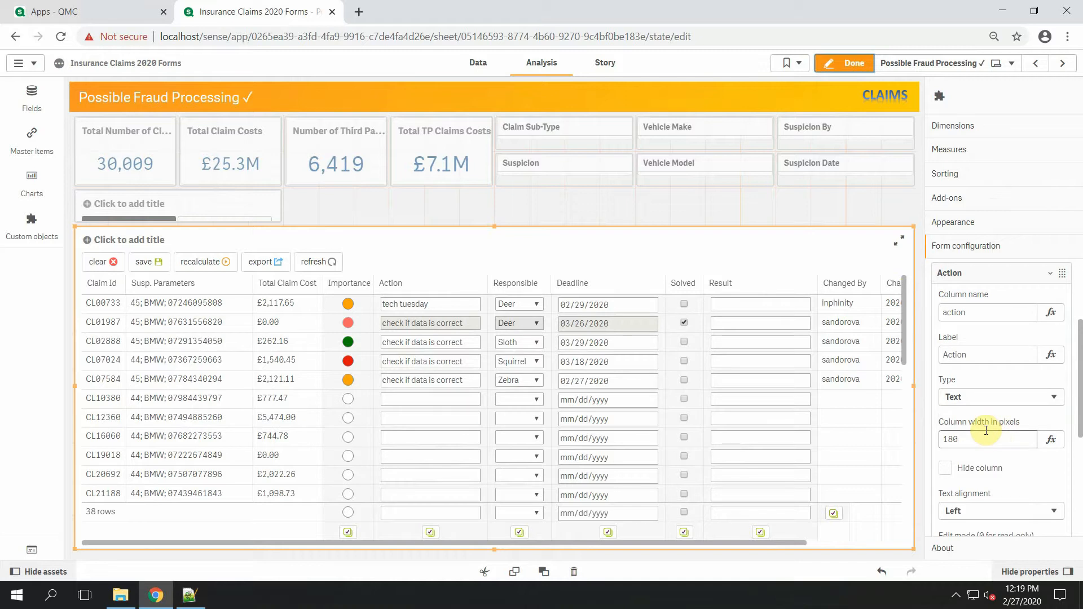
{"action": "left_click", "coordinate": [960, 397]}
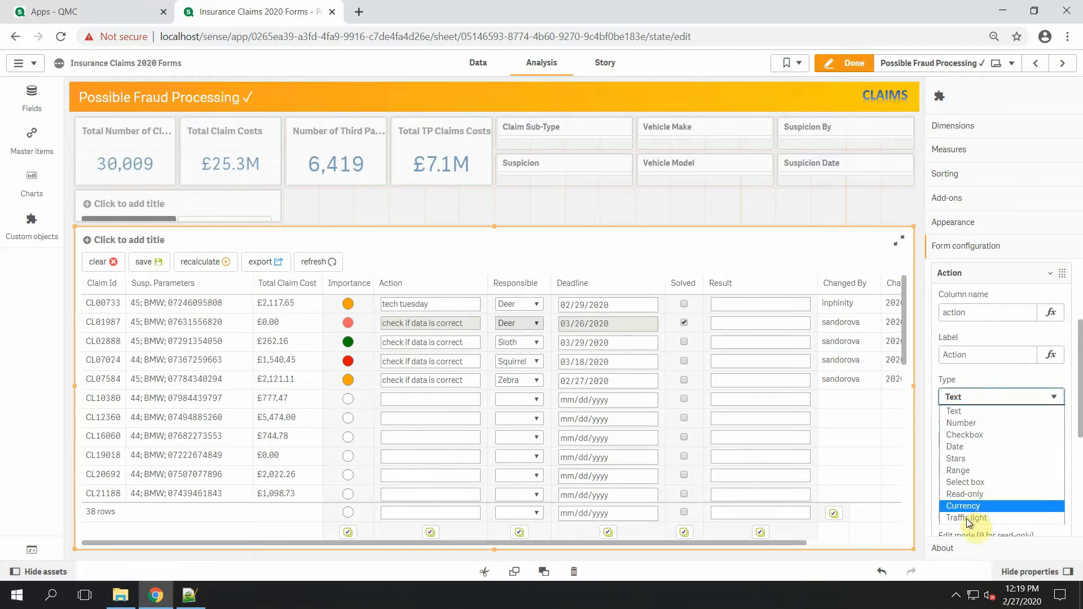
{"action": "left_click", "coordinate": [973, 411]}
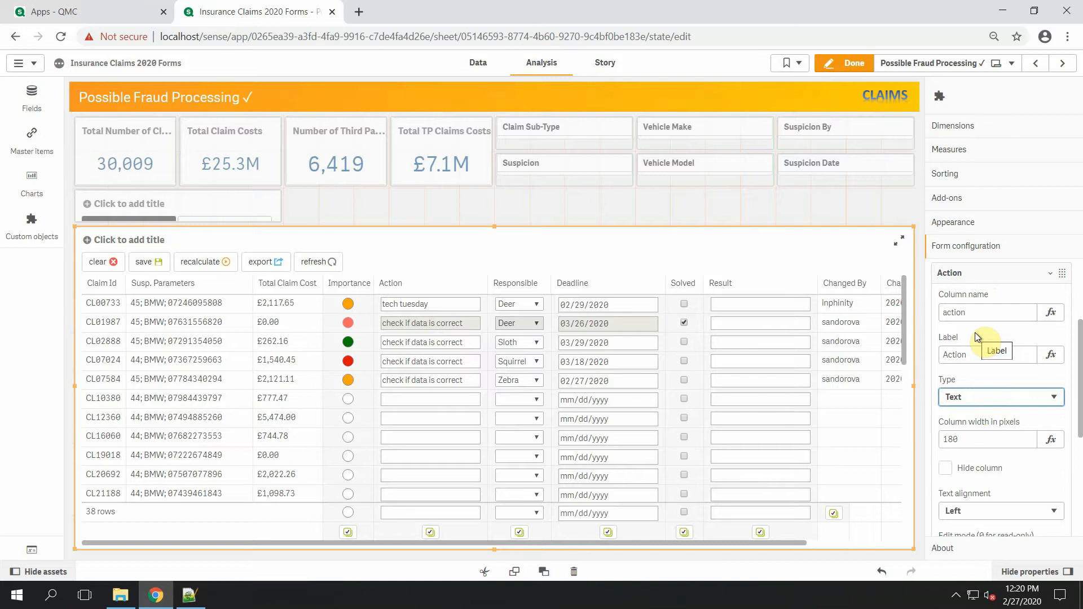
Set the Action field's label to "Action XX"
{"action": "left_click", "coordinate": [982, 357]}
{"action": "type", "text": "XX"}
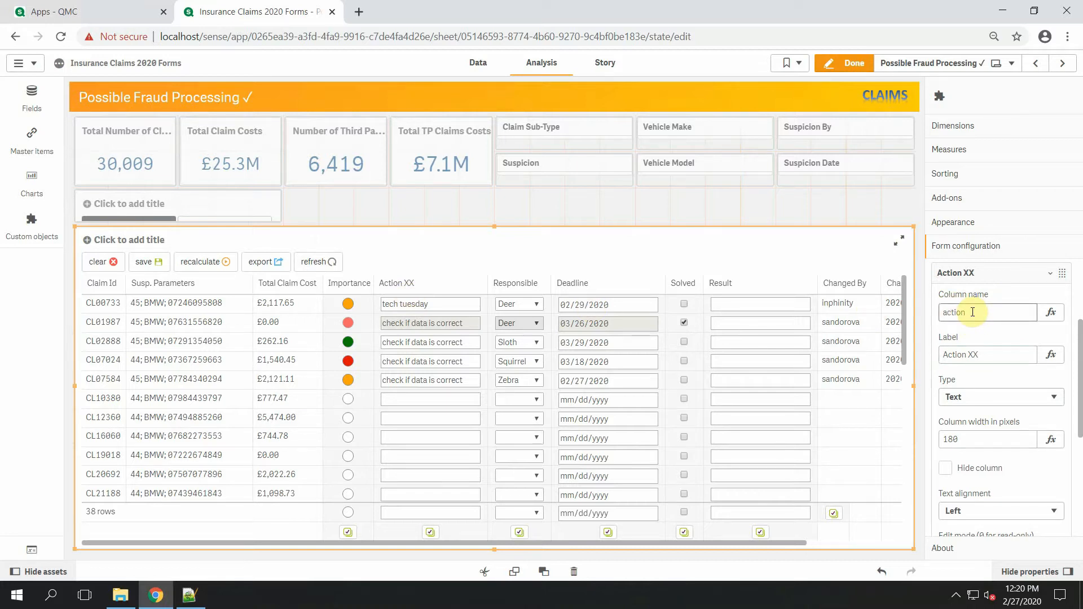
Try column widths of 200 and 50 pixels for the Action XX field
{"action": "scroll", "coordinate": [973, 314], "scroll_direction": "down", "scroll_amount": 1}
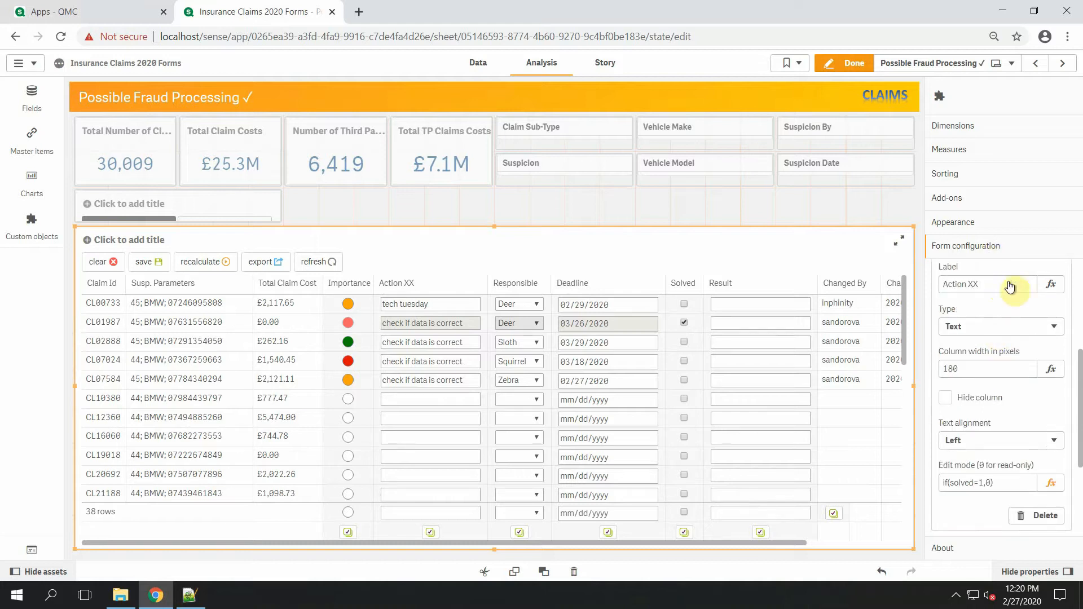
{"action": "left_click", "coordinate": [971, 369]}
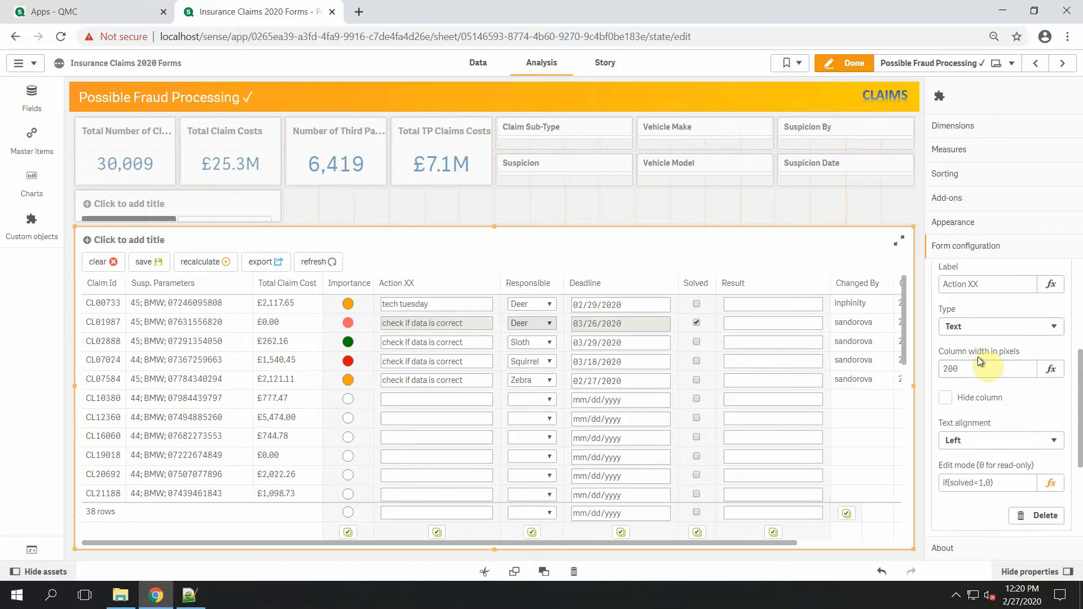
{"action": "left_click", "coordinate": [1009, 370]}
{"action": "key", "text": "BackSpace"}
{"action": "key", "text": "BackSpace"}
{"action": "key", "text": "BackSpace"}
{"action": "type", "text": "50"}
{"action": "key", "text": "Tab"}
Set the Action XX field's column width back to 180 pixels
{"action": "left_click", "coordinate": [973, 368]}
{"action": "key", "text": "BackSpace"}
{"action": "key", "text": "BackSpace"}
{"action": "type", "text": "180"}
{"action": "key", "text": "Tab"}
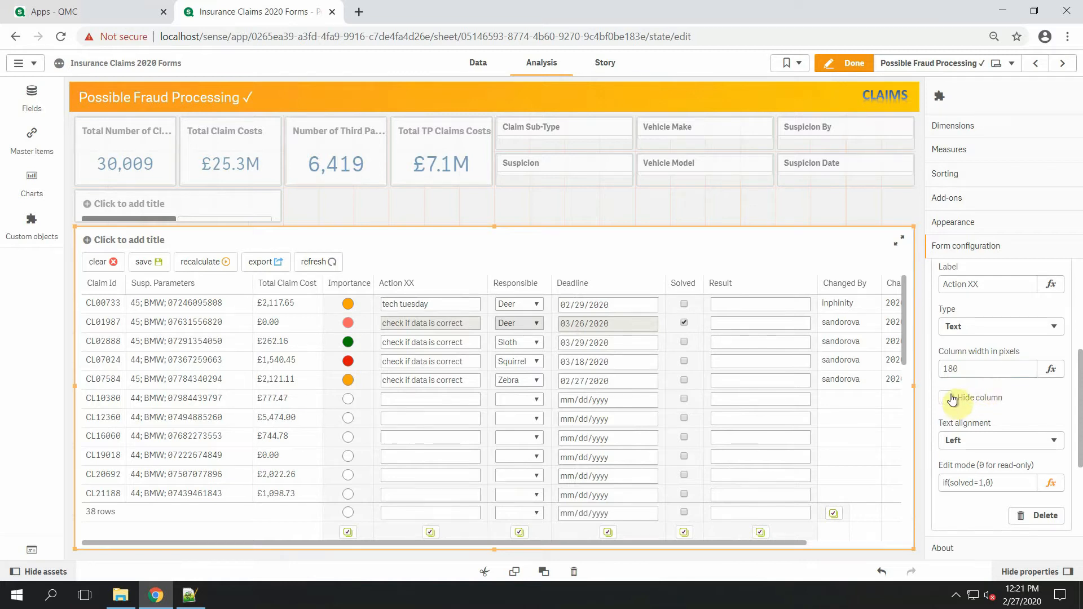
Hide the Action XX column in the form and show it again
{"action": "left_click", "coordinate": [947, 400]}
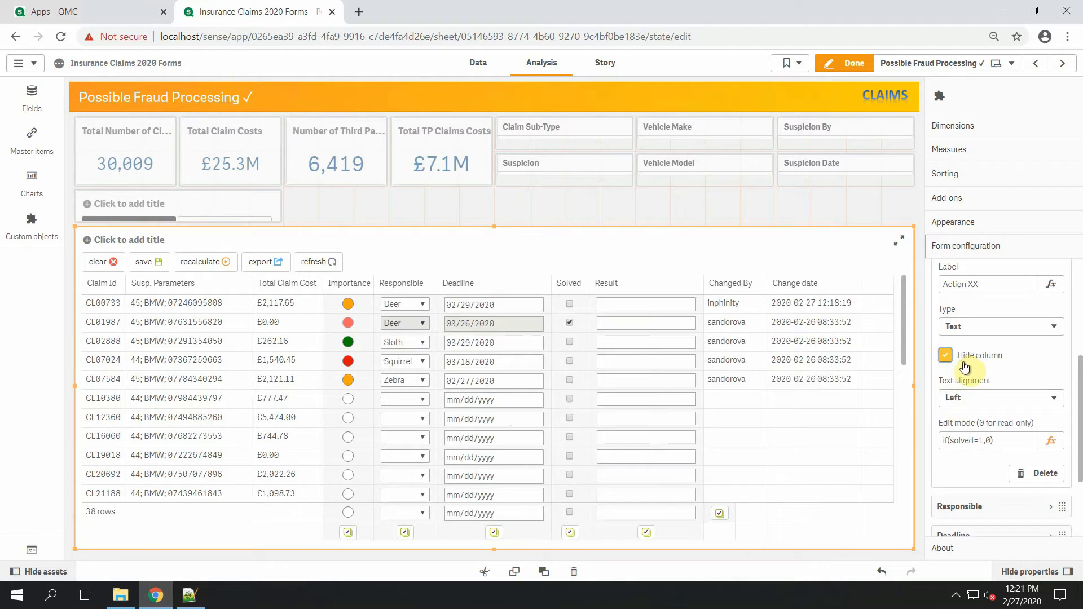
{"action": "left_click", "coordinate": [964, 362]}
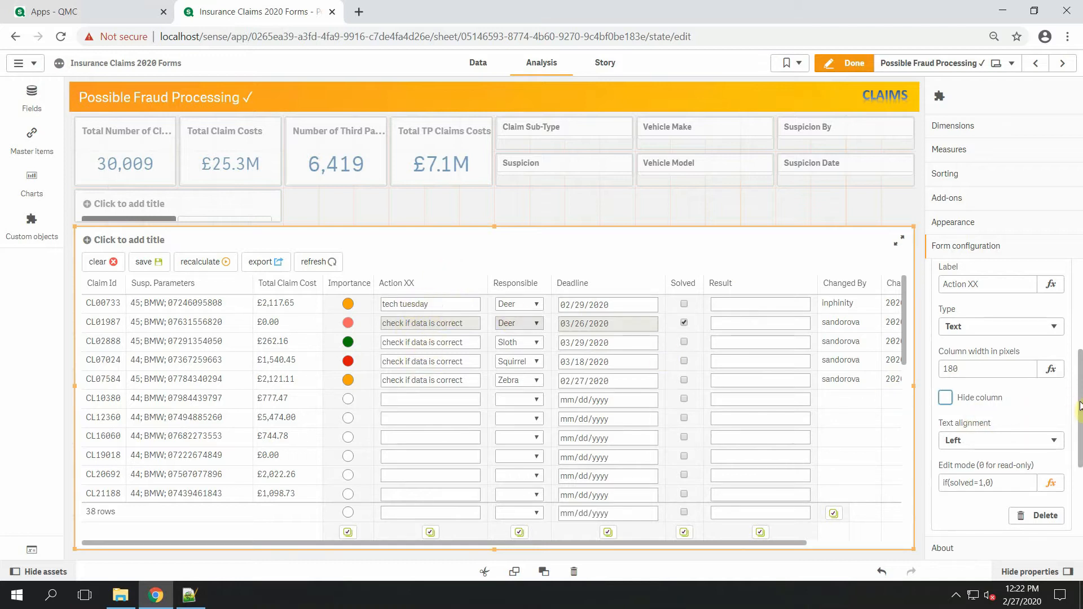
Try Center and Right text alignment for the Action XX column, and return it to Left
{"action": "scroll", "coordinate": [1032, 402], "scroll_direction": "down", "scroll_amount": 1}
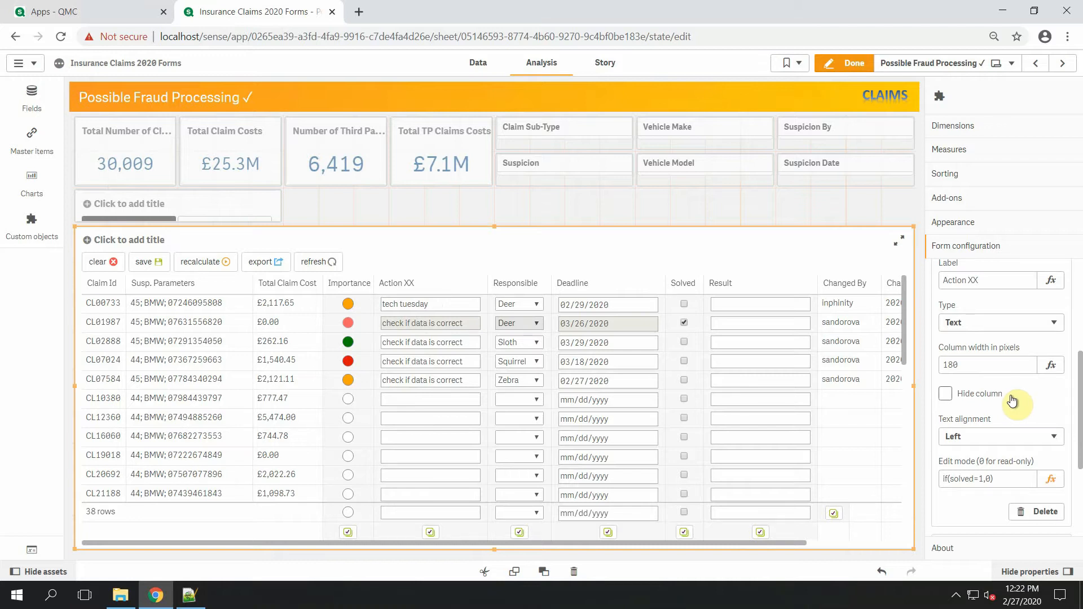
{"action": "left_click", "coordinate": [985, 443]}
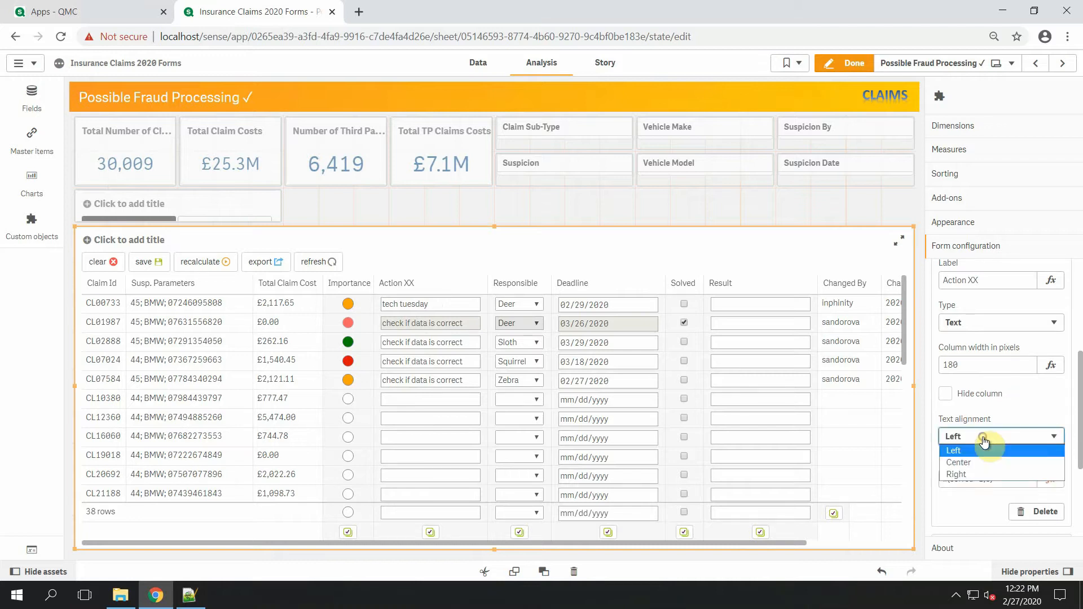
{"action": "left_click", "coordinate": [984, 458]}
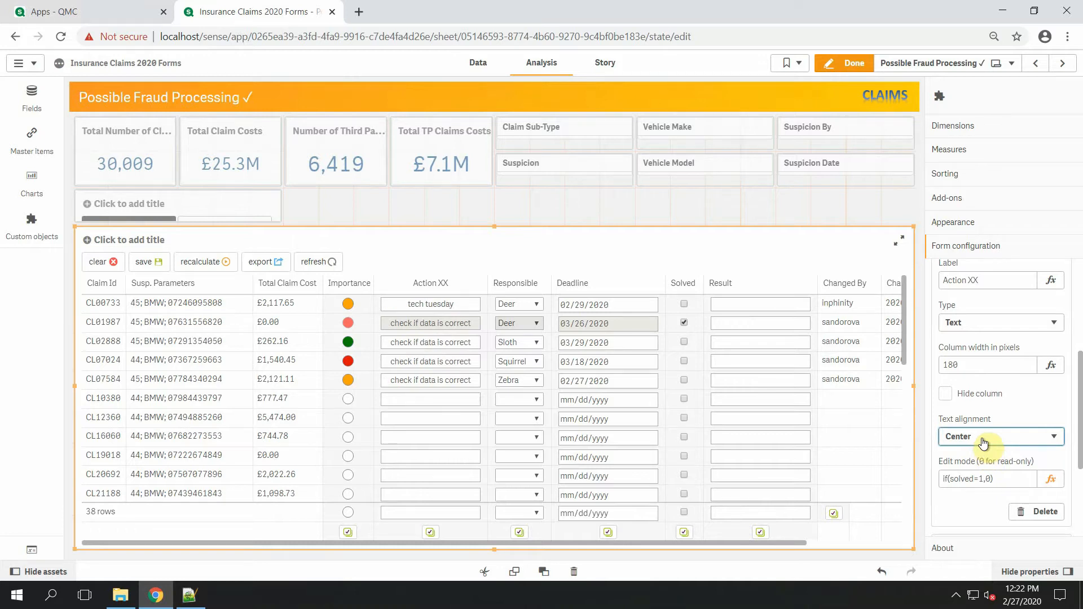
{"action": "left_click", "coordinate": [983, 444]}
{"action": "left_click", "coordinate": [973, 475]}
{"action": "left_click", "coordinate": [982, 438]}
{"action": "left_click", "coordinate": [990, 449]}
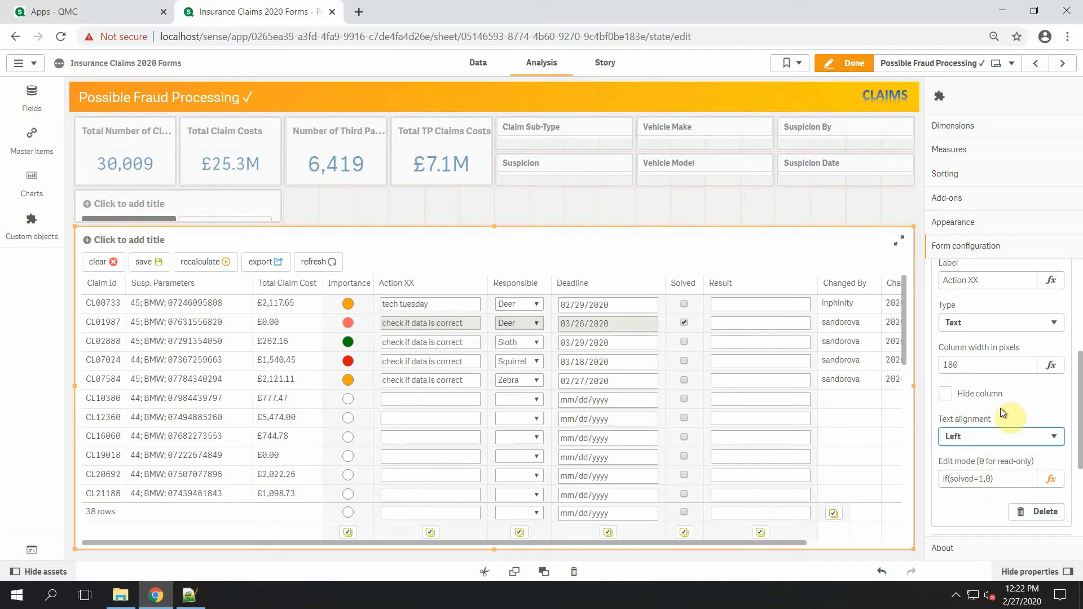
Restore the field's label to "Action" and collapse its settings
{"action": "scroll", "coordinate": [1000, 407], "scroll_direction": "up", "scroll_amount": 3}
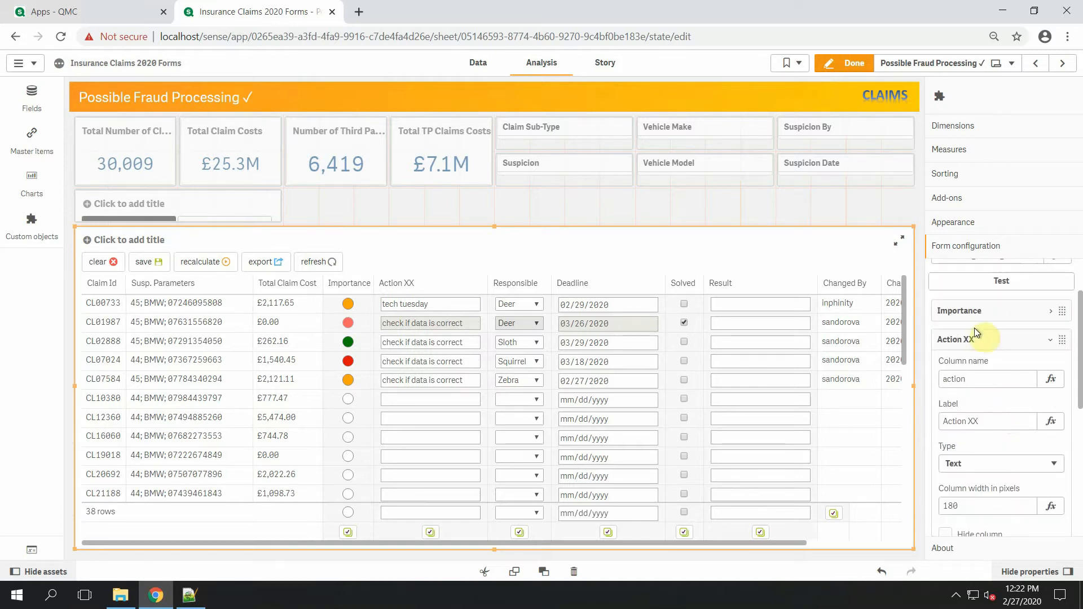
{"action": "left_click", "coordinate": [982, 422]}
{"action": "key", "text": "BackSpace"}
{"action": "key", "text": "BackSpace"}
{"action": "key", "text": "BackSpace"}
{"action": "left_click", "coordinate": [992, 339]}
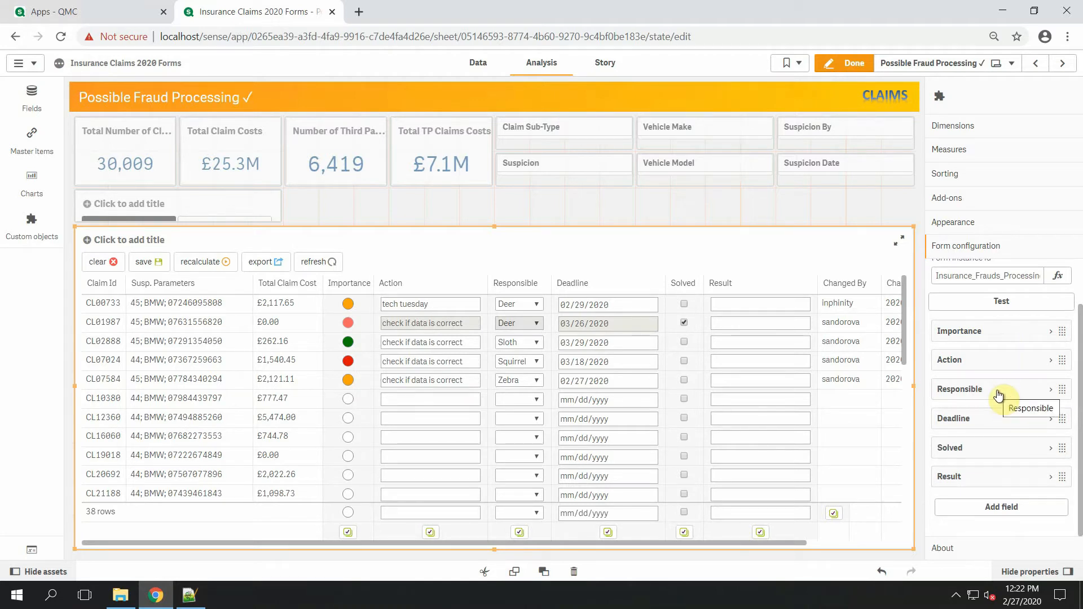
Add a new form field with the column name "number" and the label "Number"
{"action": "left_click", "coordinate": [997, 507]}
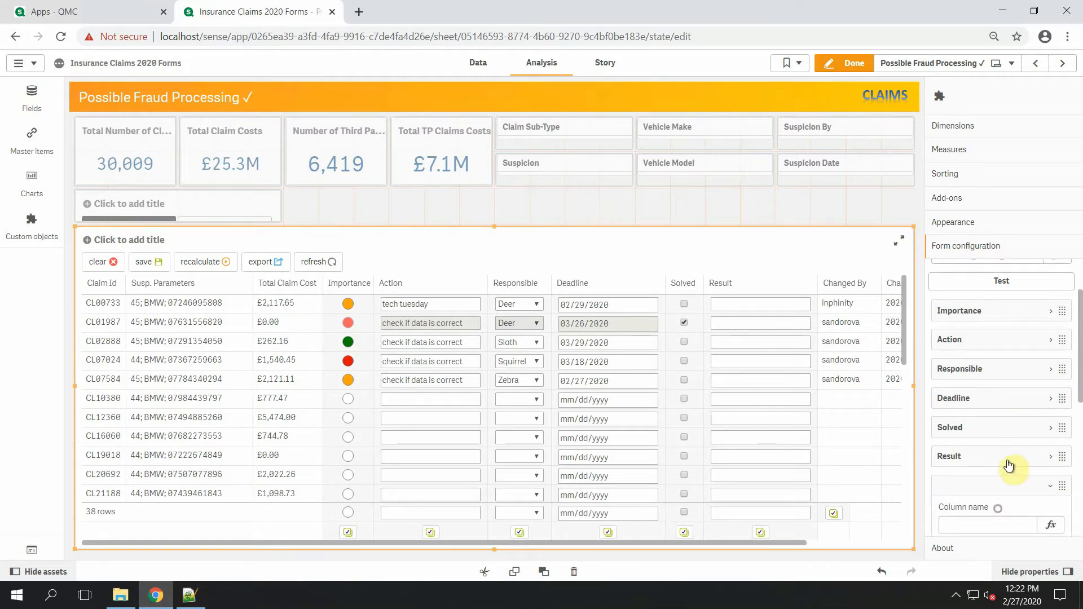
{"action": "left_click", "coordinate": [967, 454]}
{"action": "type", "text": "number"}
{"action": "left_click", "coordinate": [970, 497]}
{"action": "type", "text": "Number"}
Set the type of the new Number field to Number
{"action": "scroll", "coordinate": [981, 440], "scroll_direction": "down", "scroll_amount": 2}
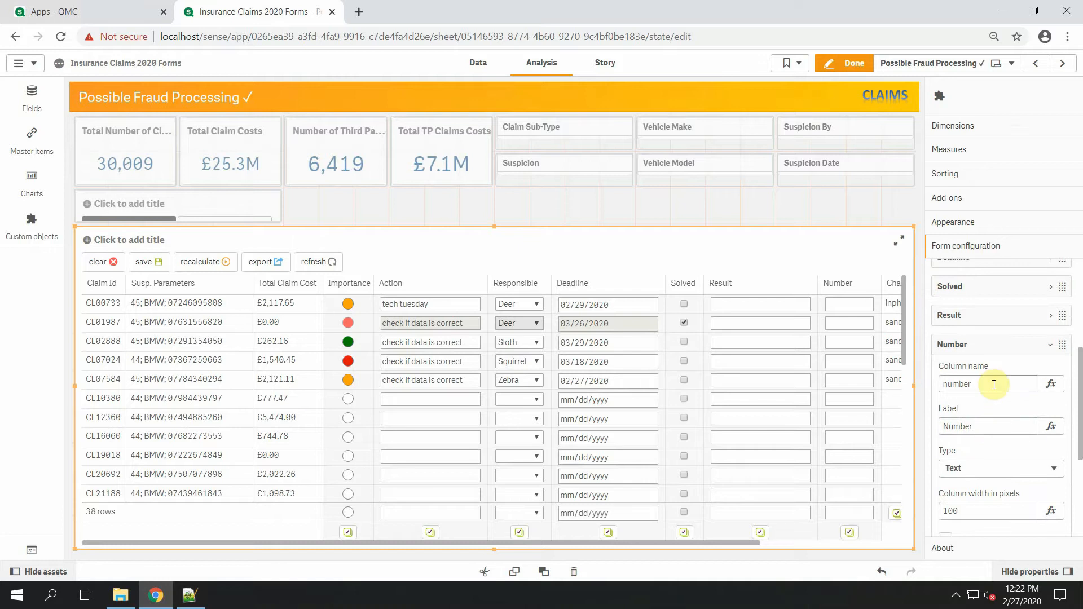
{"action": "left_click", "coordinate": [1000, 402]}
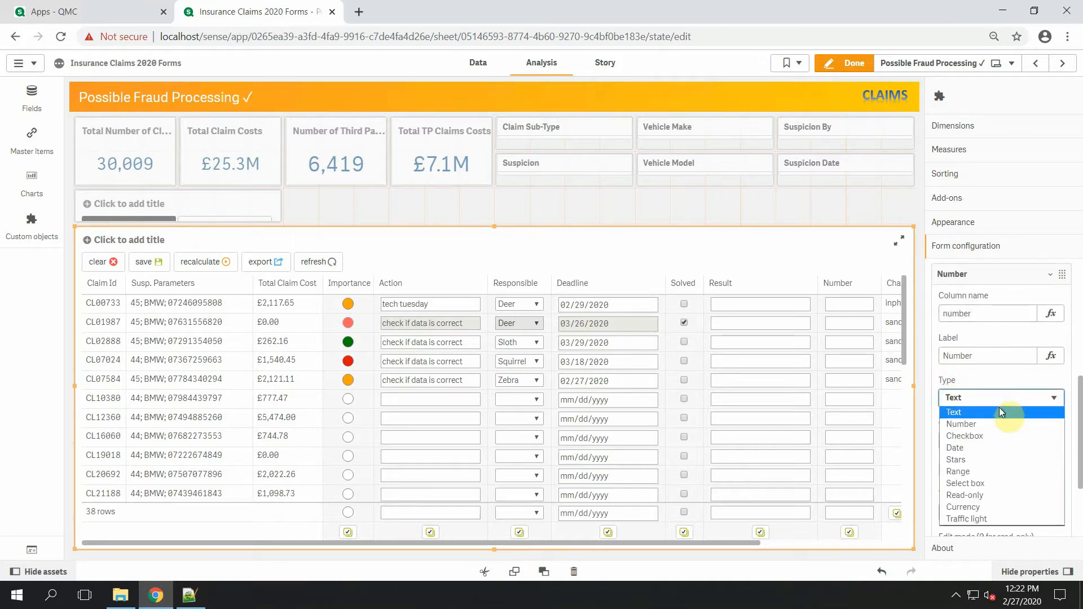
{"action": "left_click", "coordinate": [996, 422]}
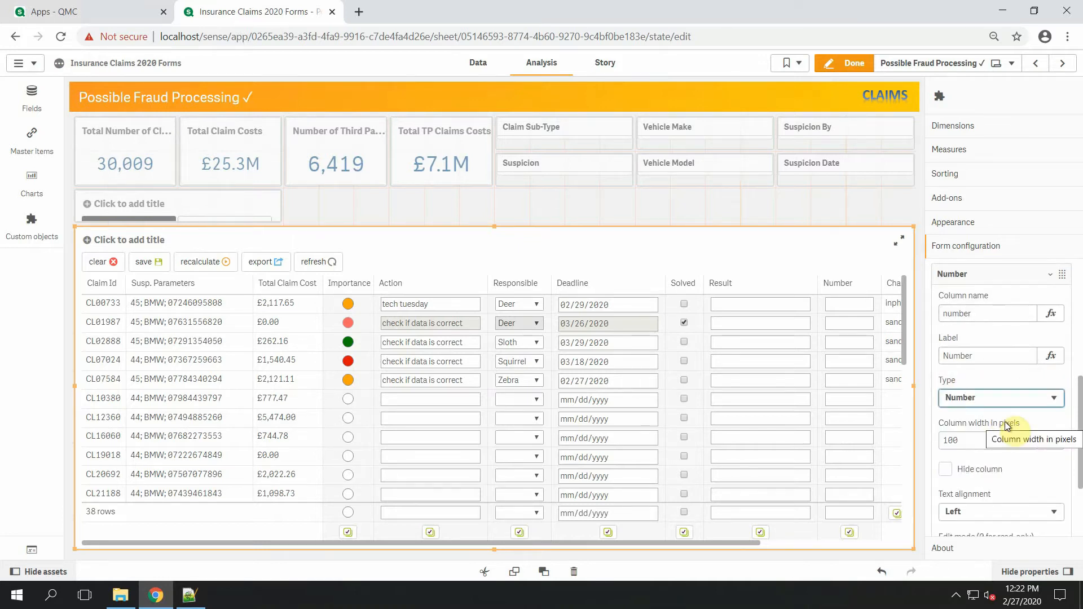
{"action": "scroll", "coordinate": [1004, 423], "scroll_direction": "down", "scroll_amount": 1}
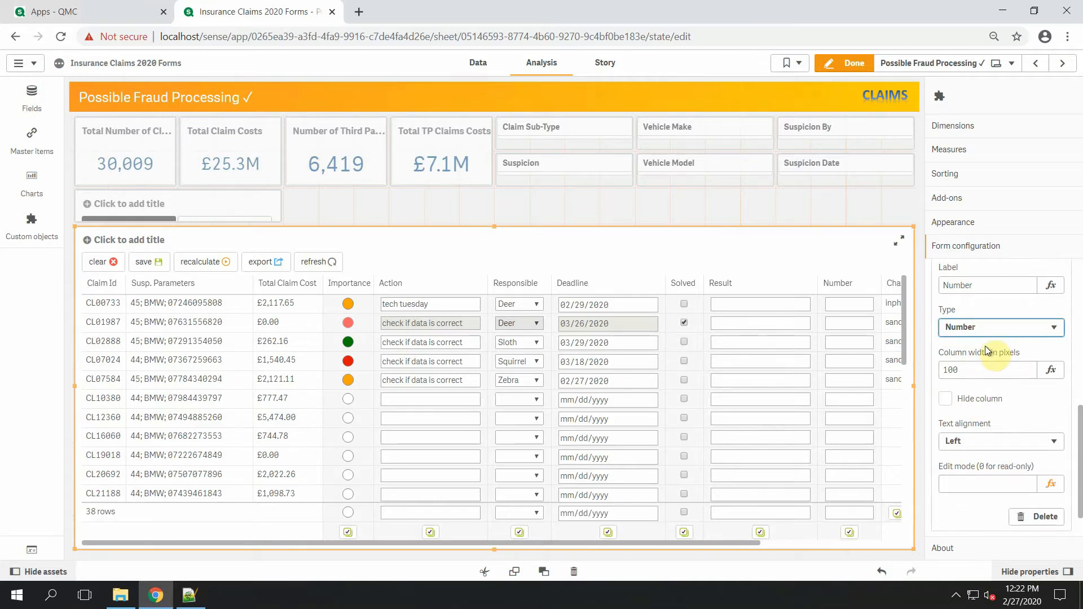
Finish editing the sheet, try 2444 and then 2445 in the first claim's Number field, and clear the unsaved entry
{"action": "left_click", "coordinate": [865, 66]}
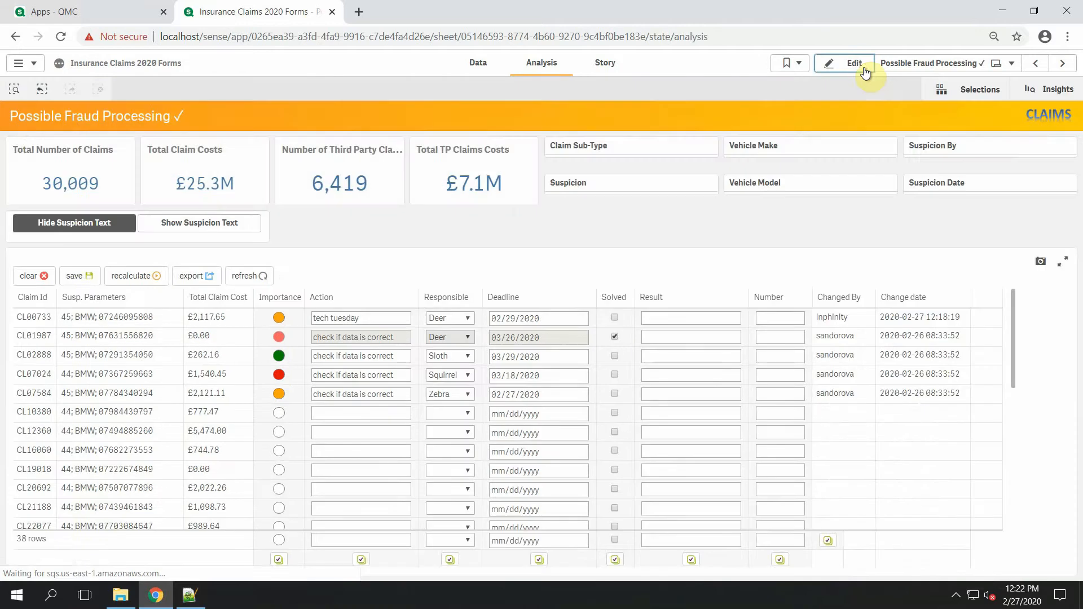
{"action": "left_click", "coordinate": [781, 317]}
{"action": "type", "text": "2444"}
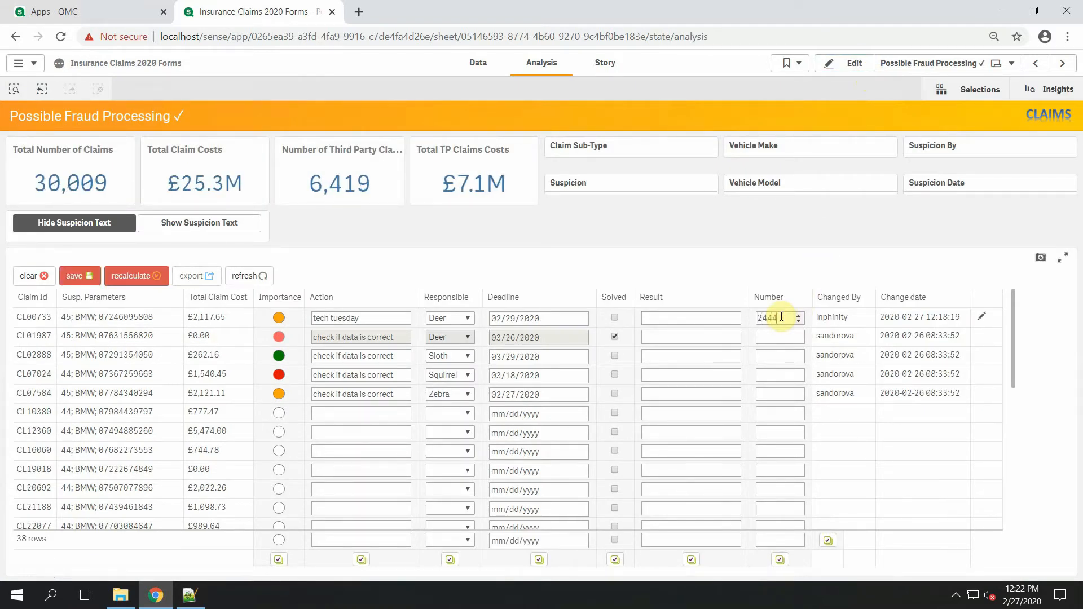
{"action": "left_click", "coordinate": [799, 315]}
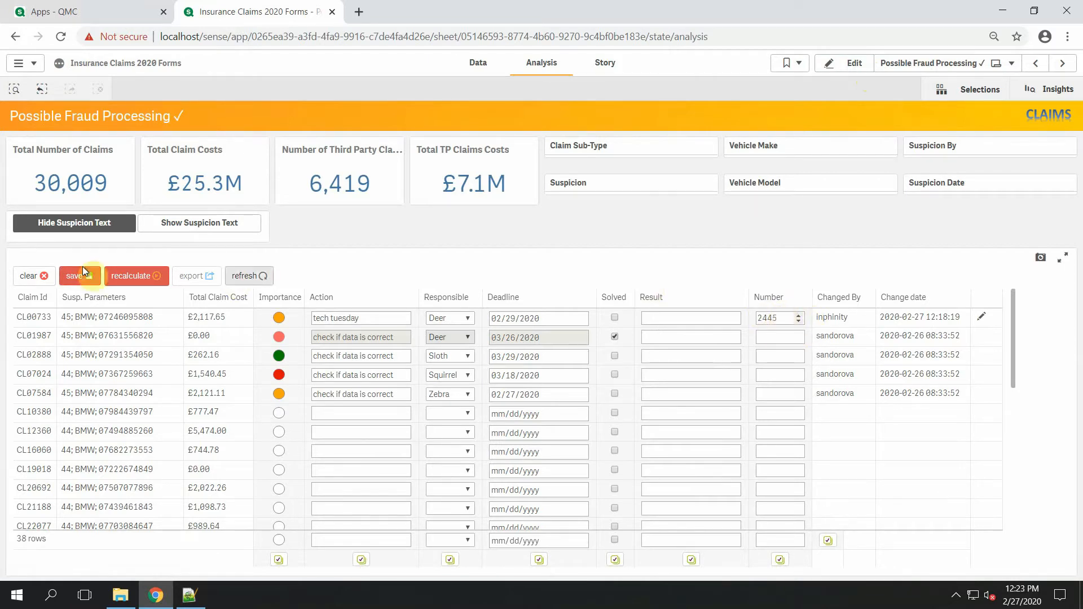
{"action": "left_click", "coordinate": [32, 277]}
Reopen the sheet for editing and examine the type options of the Number field without changing the type
{"action": "left_click", "coordinate": [857, 64]}
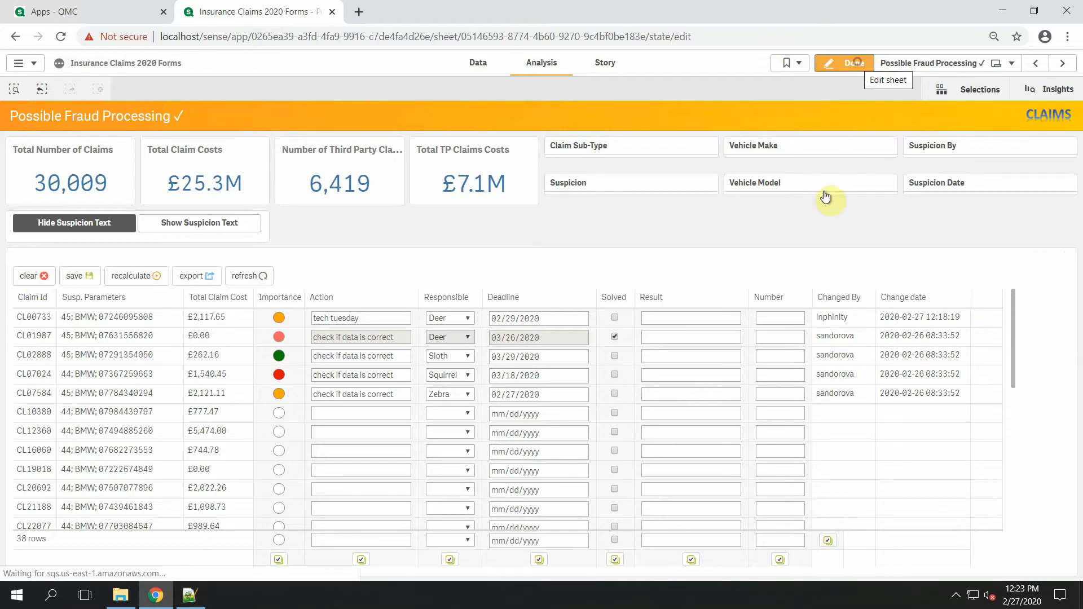
{"action": "scroll", "coordinate": [1028, 432], "scroll_direction": "down", "scroll_amount": 2}
{"action": "left_click", "coordinate": [1028, 431]}
{"action": "left_click", "coordinate": [1000, 404]}
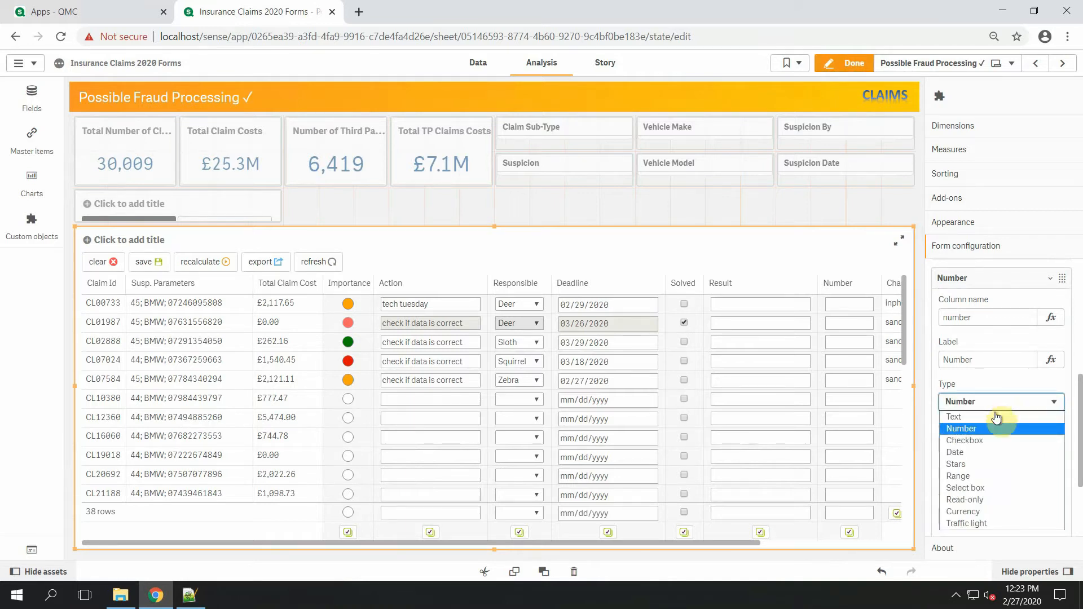
{"action": "left_click", "coordinate": [1003, 393]}
Expand the Solved field in the form configuration and examine its type and column settings
{"action": "scroll", "coordinate": [1002, 390], "scroll_direction": "up", "scroll_amount": 3}
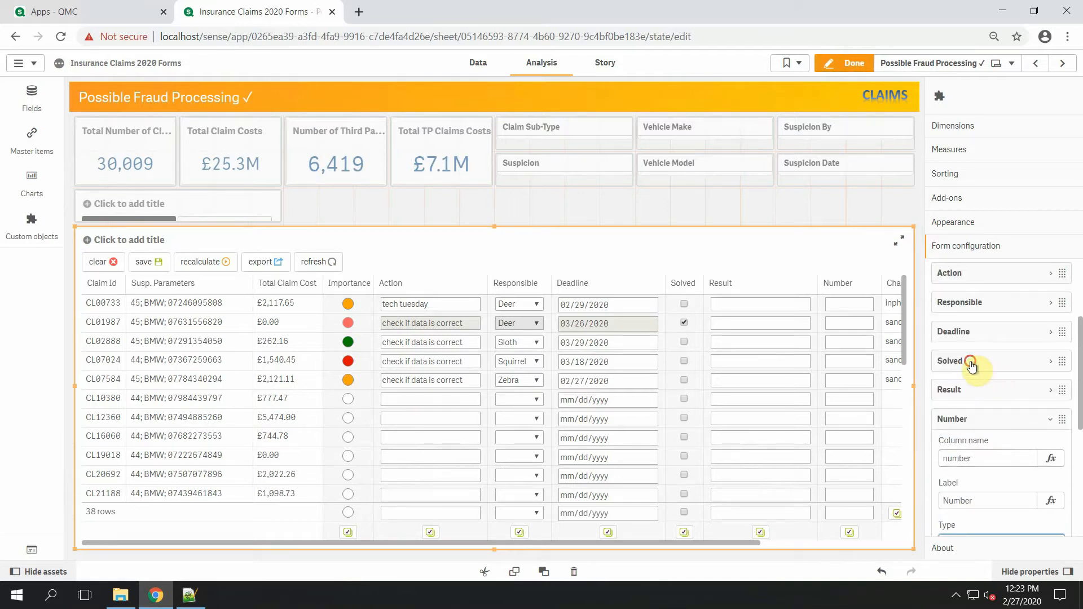
{"action": "left_click", "coordinate": [988, 362]}
{"action": "scroll", "coordinate": [973, 364], "scroll_direction": "down", "scroll_amount": 3}
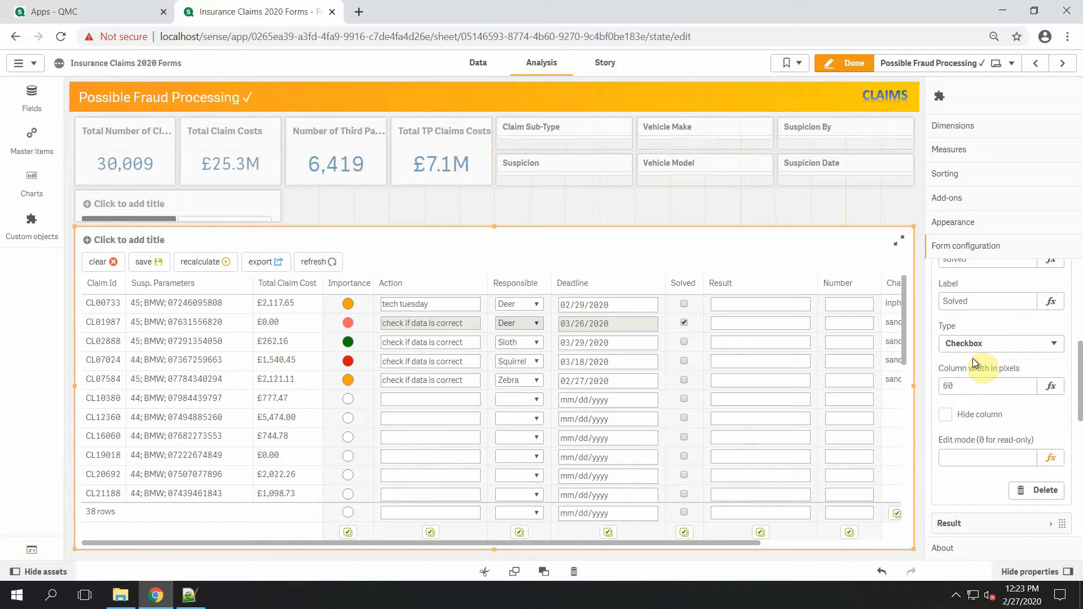
Leave edit mode, try the Solved checkbox on the third claim row and discard the change
{"action": "left_click", "coordinate": [849, 62]}
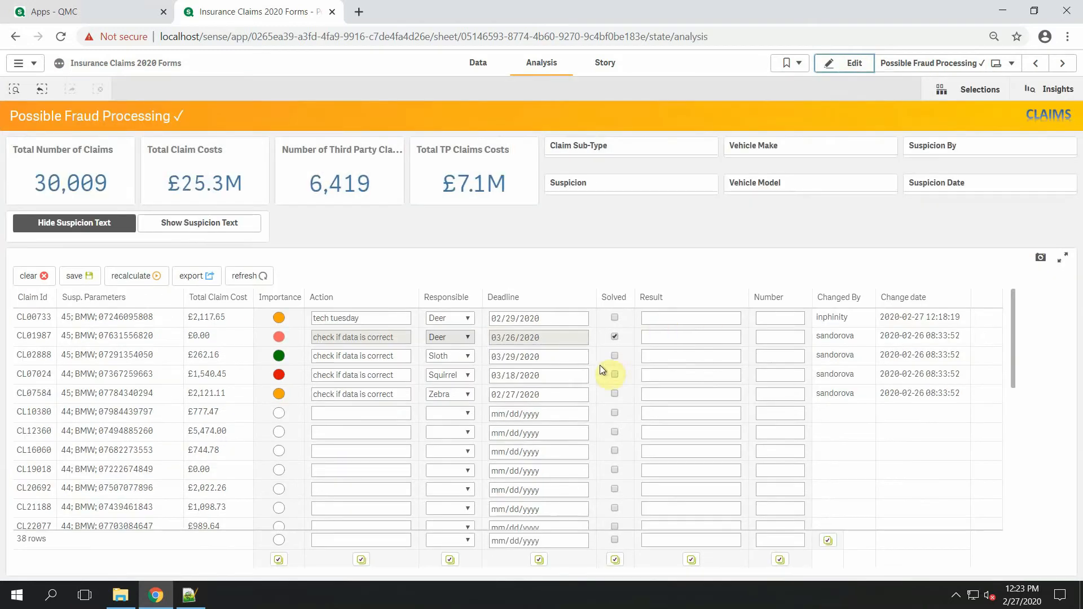
{"action": "left_click", "coordinate": [616, 356]}
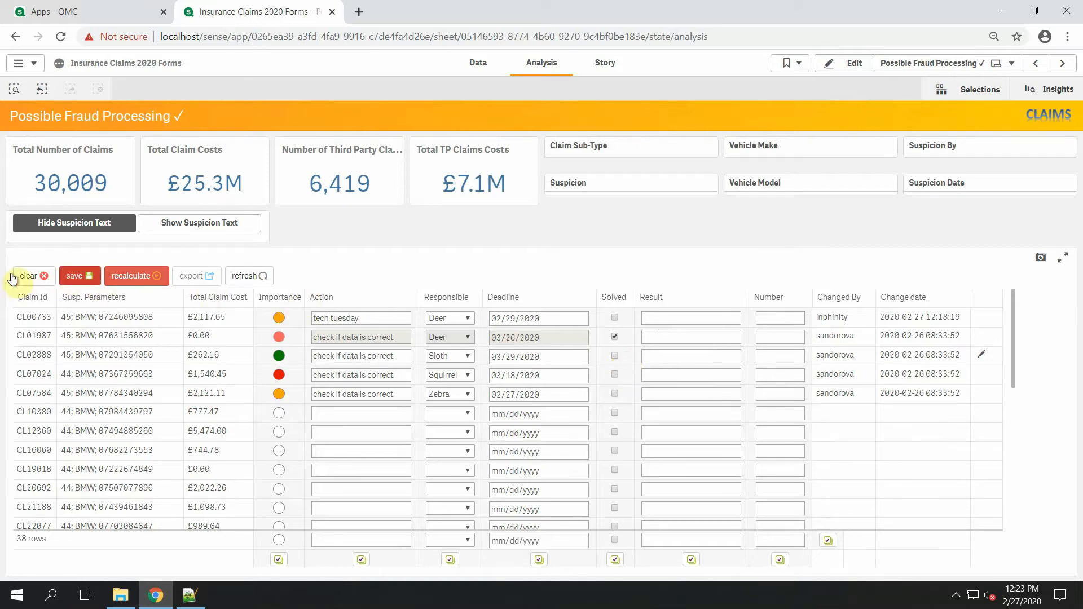
Reopen the sheet for editing and examine the type and column settings of the Solved and Deadline fields
{"action": "left_click", "coordinate": [863, 64]}
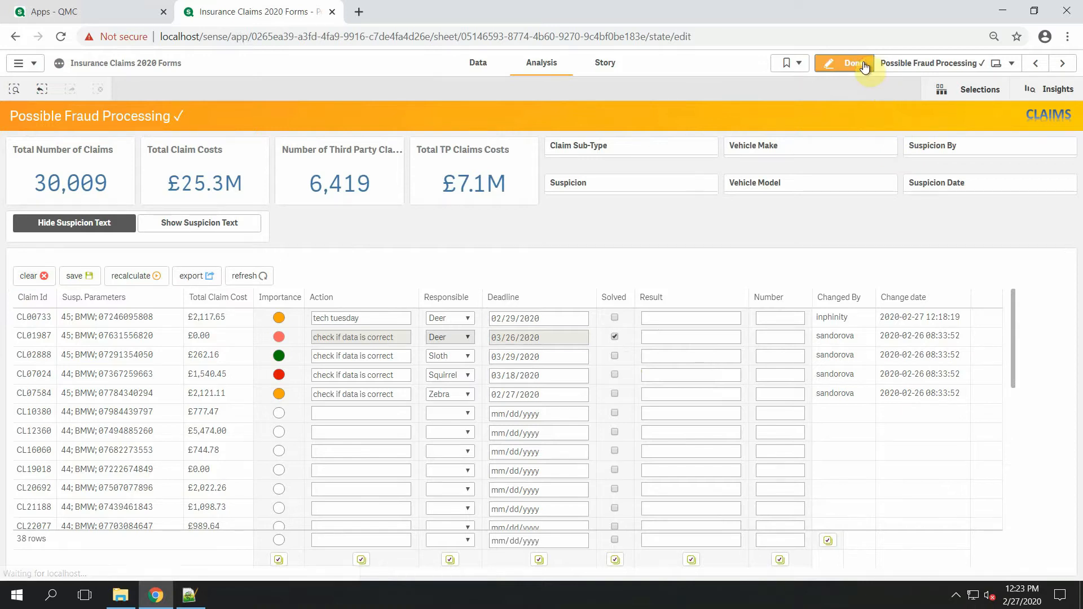
{"action": "scroll", "coordinate": [993, 491], "scroll_direction": "down", "scroll_amount": 1}
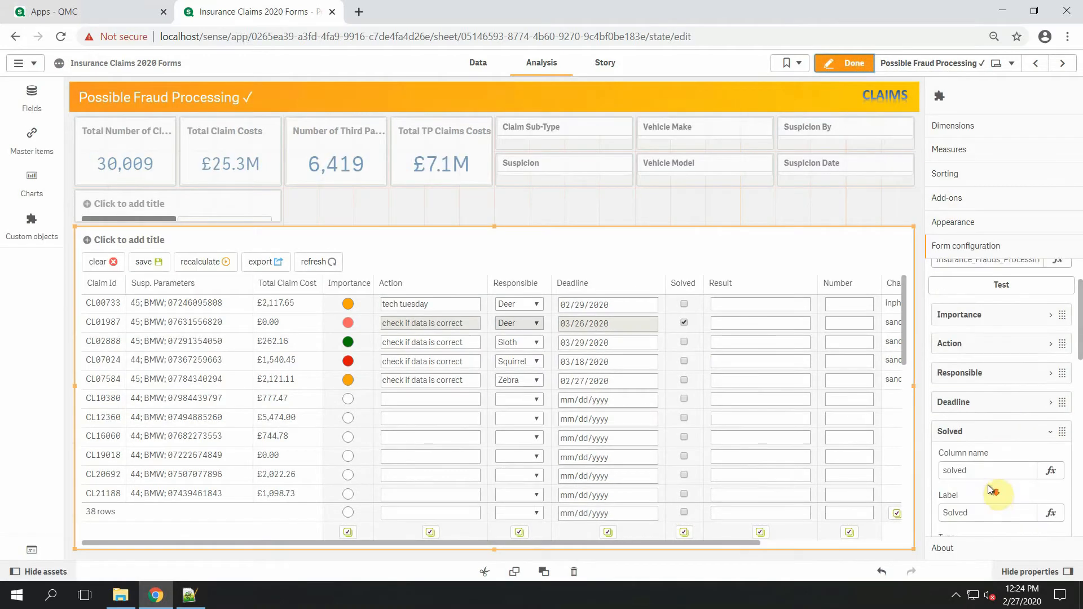
{"action": "scroll", "coordinate": [983, 467], "scroll_direction": "down", "scroll_amount": 1}
{"action": "left_click", "coordinate": [987, 484]}
{"action": "left_click", "coordinate": [987, 484]}
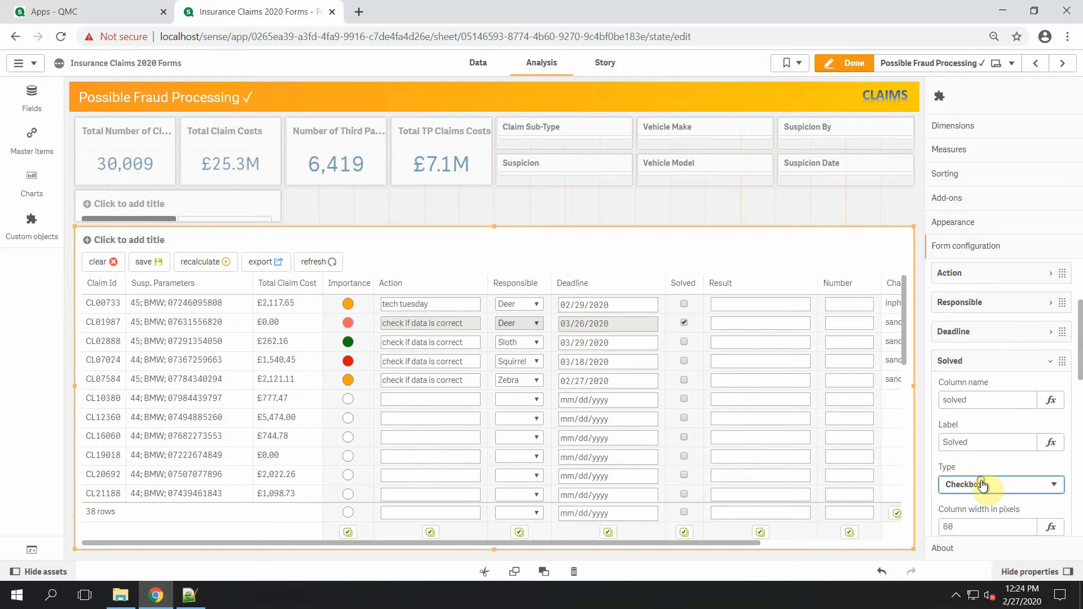
{"action": "left_click", "coordinate": [975, 333]}
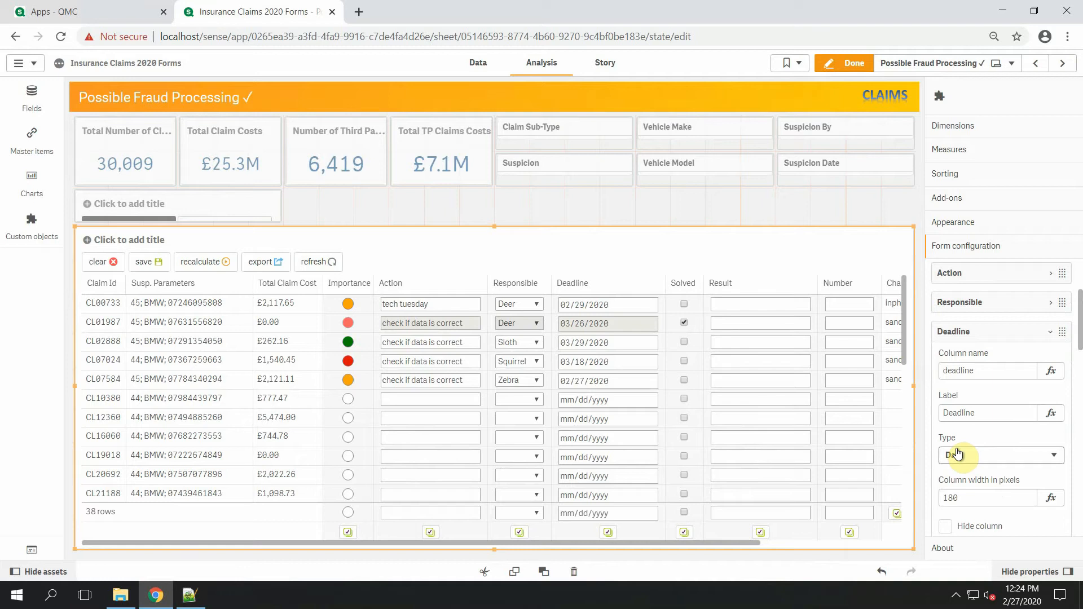
{"action": "scroll", "coordinate": [957, 454], "scroll_direction": "down", "scroll_amount": 1}
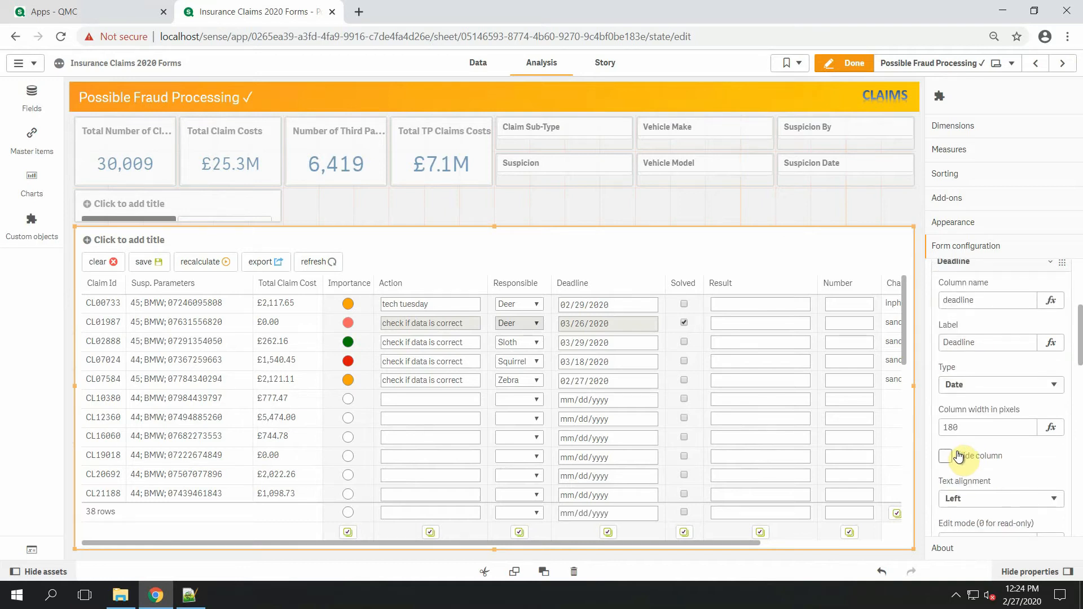
{"action": "scroll", "coordinate": [973, 409], "scroll_direction": "up", "scroll_amount": 1}
{"action": "left_click", "coordinate": [979, 335]}
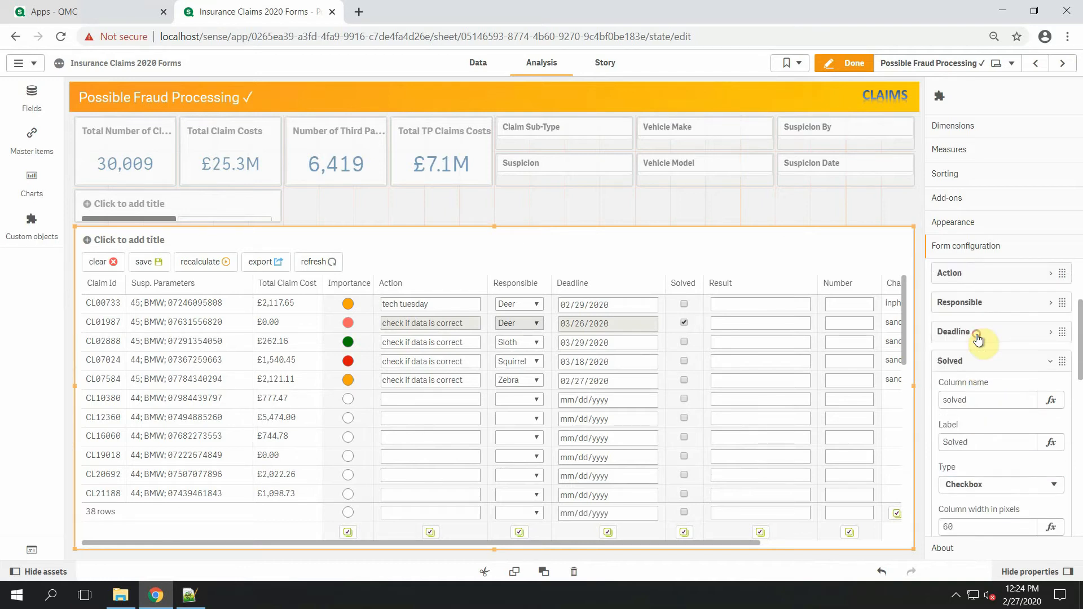
Collapse the Solved field's settings and delete the Number field from the form configuration
{"action": "left_click", "coordinate": [979, 361]}
{"action": "right_click", "coordinate": [989, 416]}
{"action": "left_click", "coordinate": [987, 405]}
Add a form field with the column name new_field and the label New field
{"action": "left_click", "coordinate": [997, 505]}
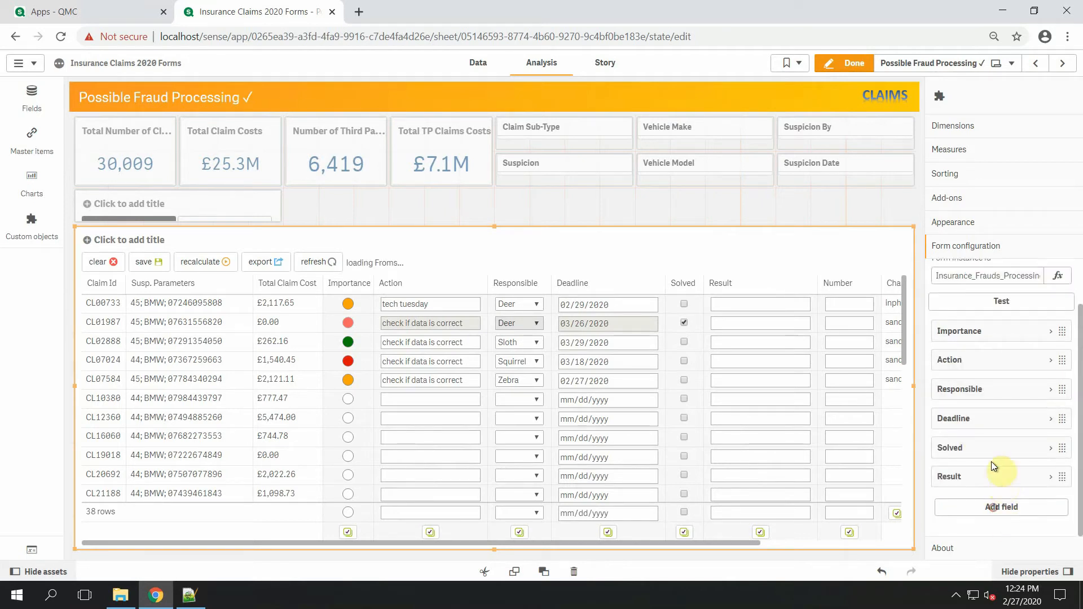
{"action": "left_click", "coordinate": [967, 388]}
{"action": "type", "text": "new"}
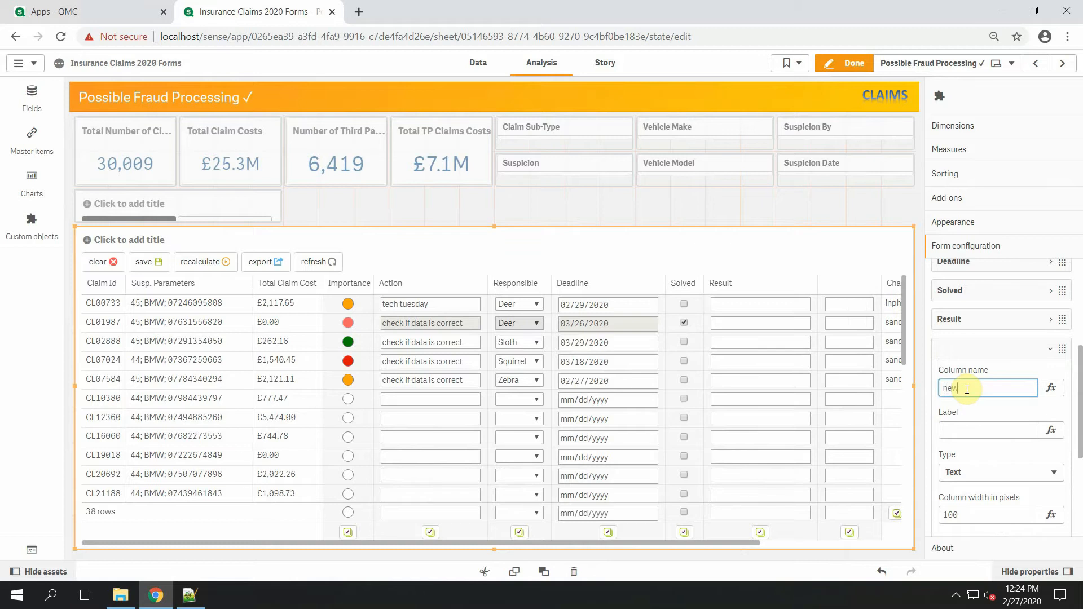
{"action": "type", "text": "_fields"}
{"action": "key", "text": "BackSpace"}
{"action": "left_click", "coordinate": [968, 430]}
{"action": "type", "text": "New field"}
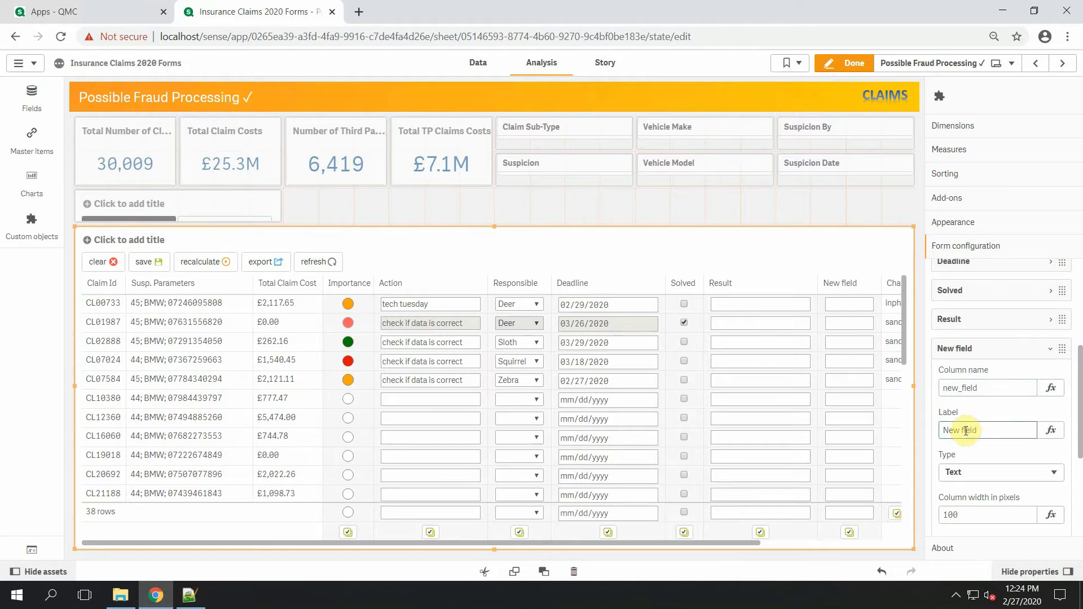
Set the type of New field to Stars
{"action": "scroll", "coordinate": [966, 430], "scroll_direction": "down", "scroll_amount": 1}
{"action": "left_click", "coordinate": [994, 402]}
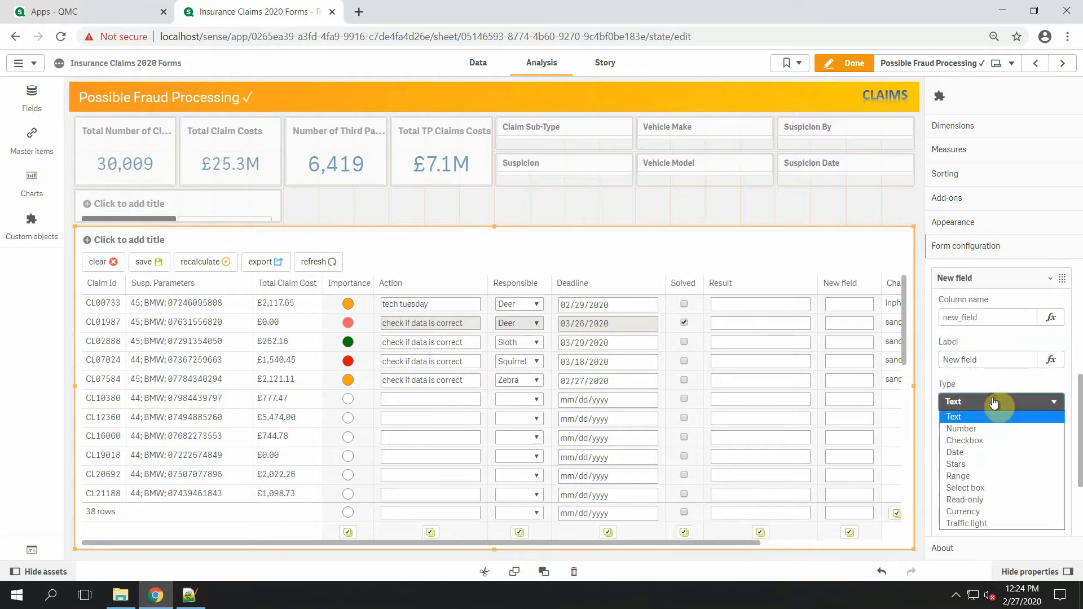
{"action": "left_click", "coordinate": [980, 462]}
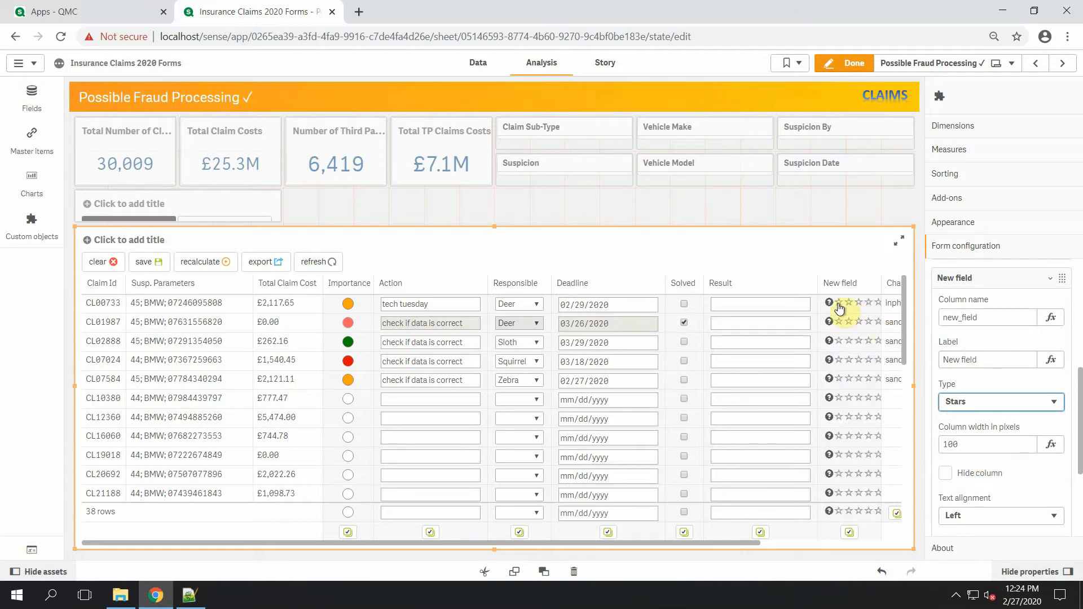
Finish editing the sheet, try the star rating in the first claim's New field and clear the unsaved rating
{"action": "left_click", "coordinate": [845, 63]}
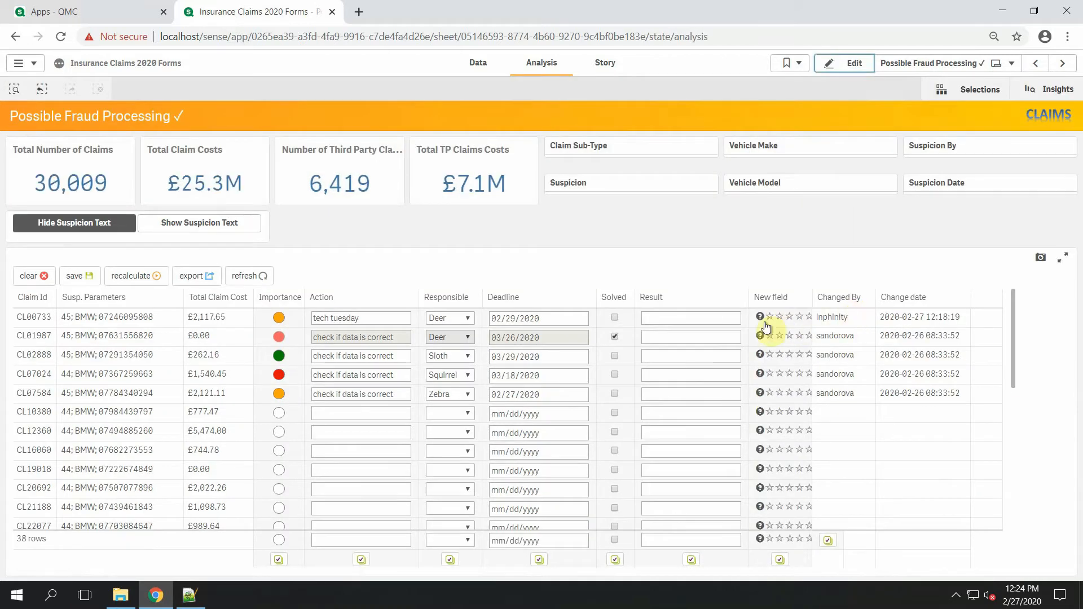
{"action": "left_click", "coordinate": [779, 317]}
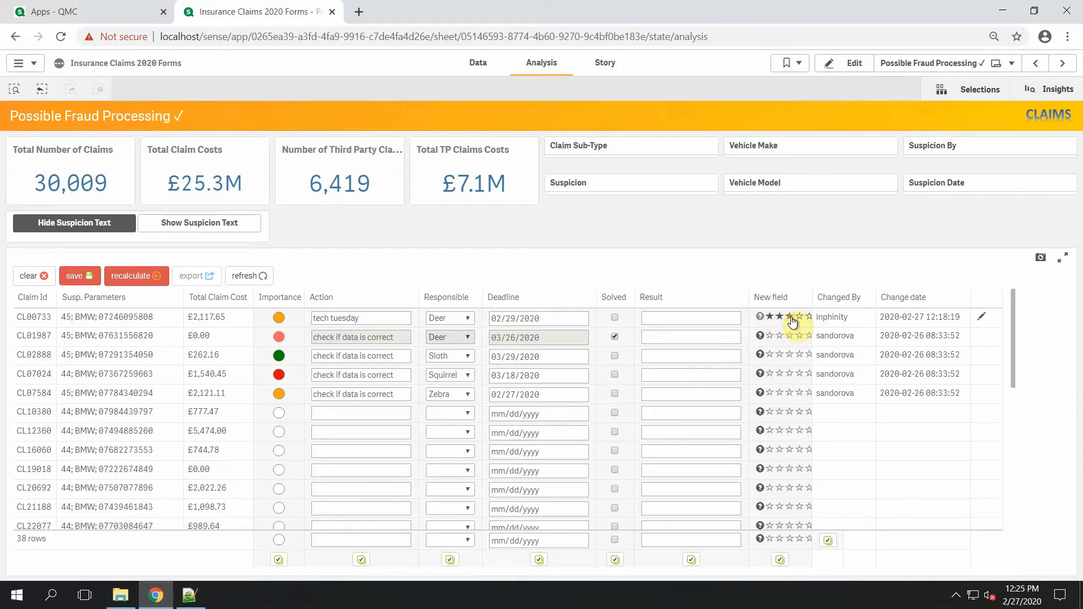
{"action": "left_click", "coordinate": [31, 276]}
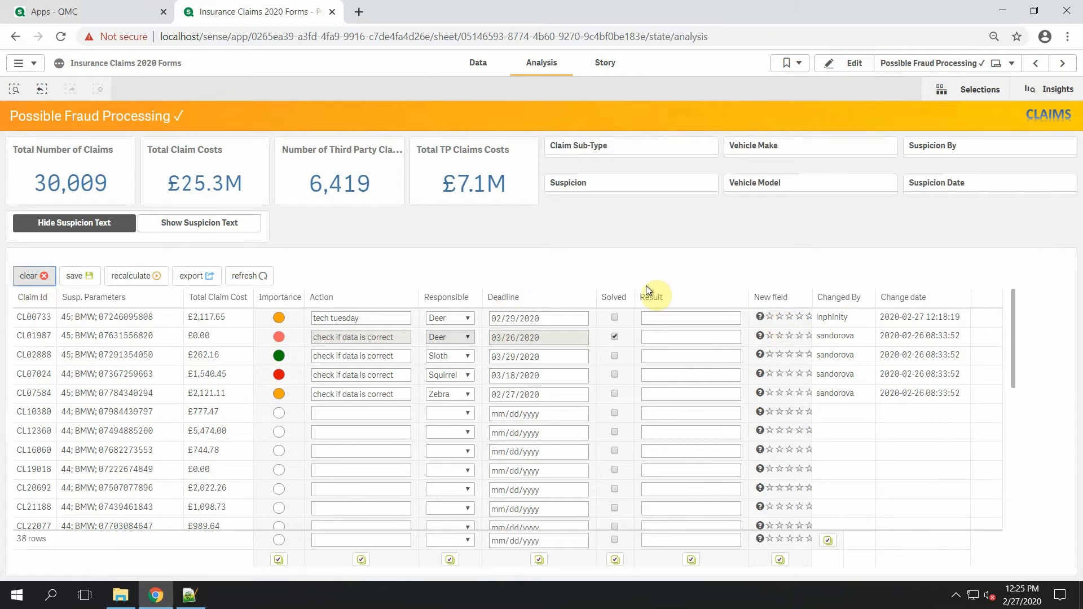
Reopen the sheet for editing and set the number of stars of New field to 3
{"action": "left_click", "coordinate": [842, 69]}
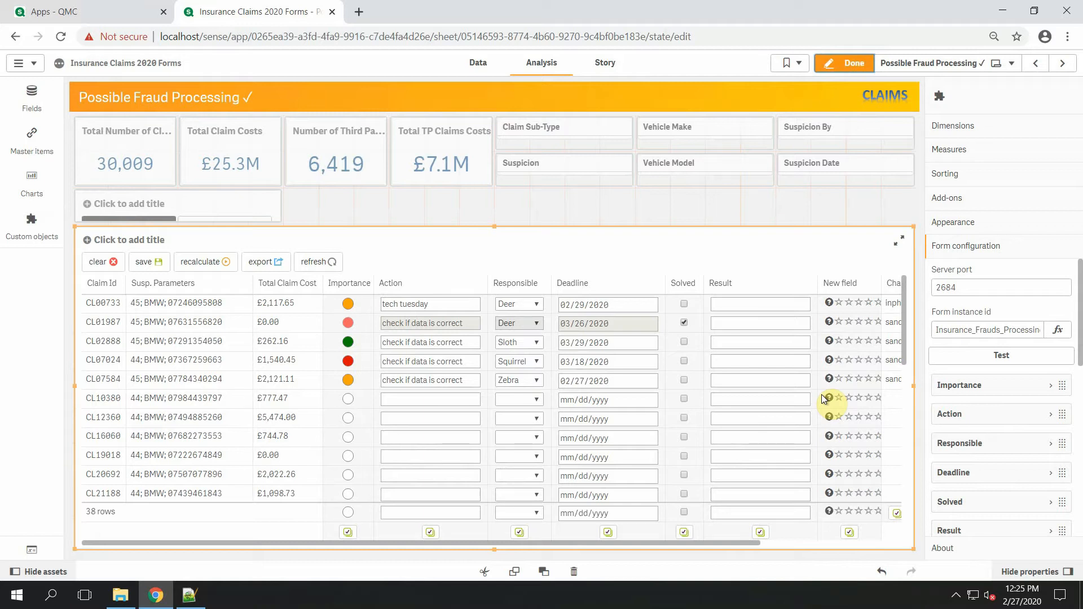
{"action": "scroll", "coordinate": [1033, 458], "scroll_direction": "down", "scroll_amount": 4}
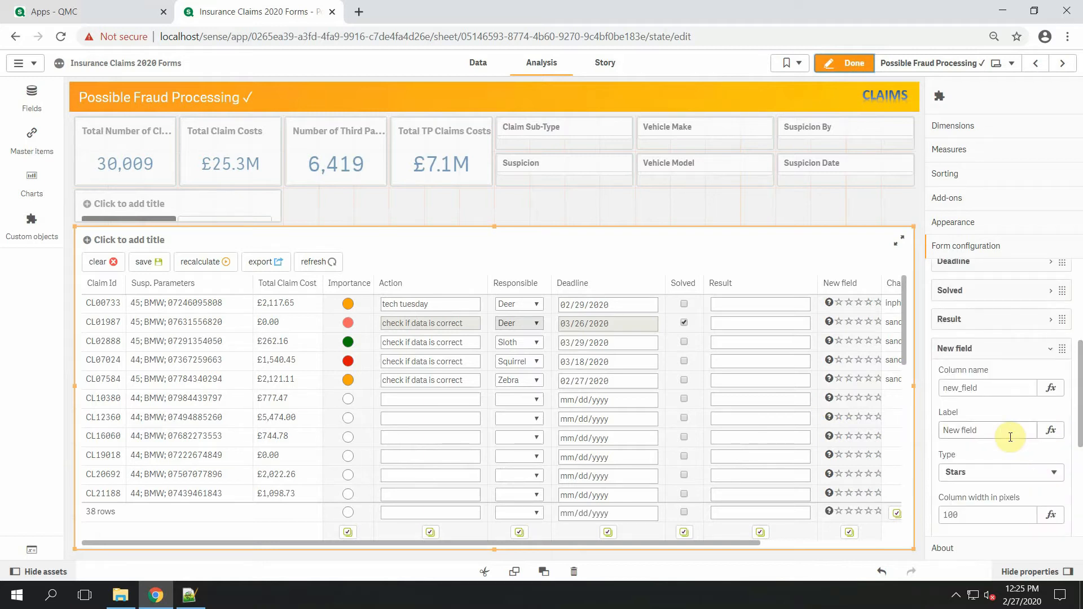
{"action": "scroll", "coordinate": [992, 465], "scroll_direction": "down", "scroll_amount": 1}
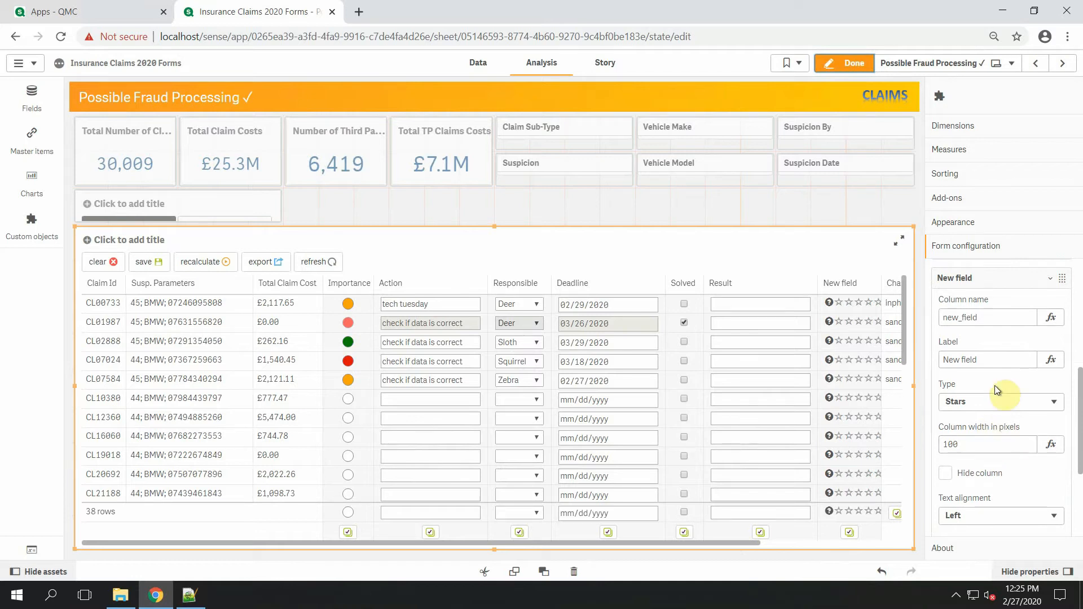
{"action": "scroll", "coordinate": [997, 389], "scroll_direction": "down", "scroll_amount": 1}
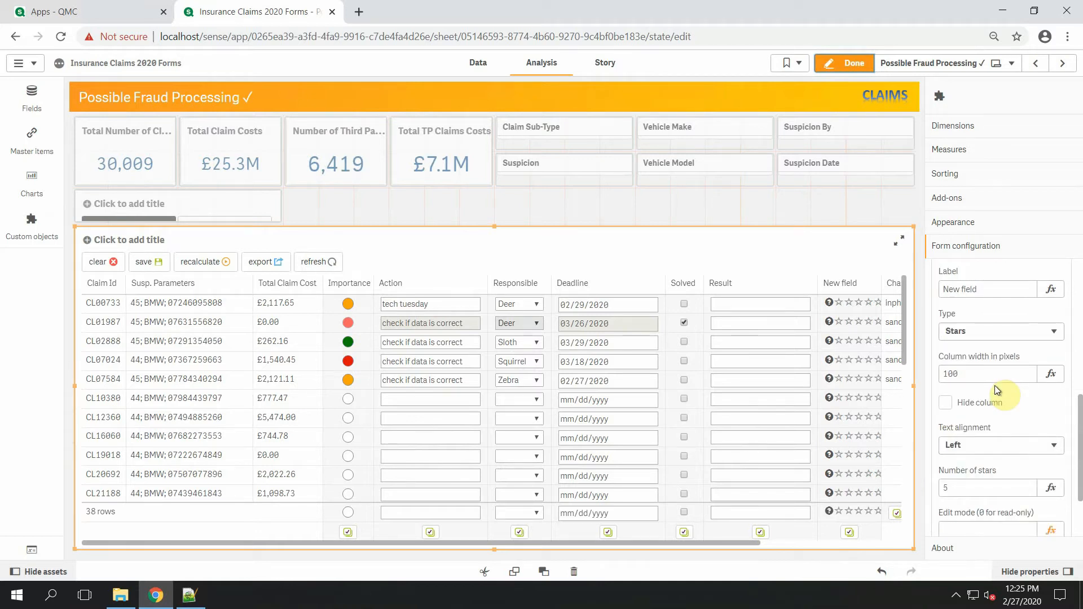
{"action": "double_click", "coordinate": [938, 489]}
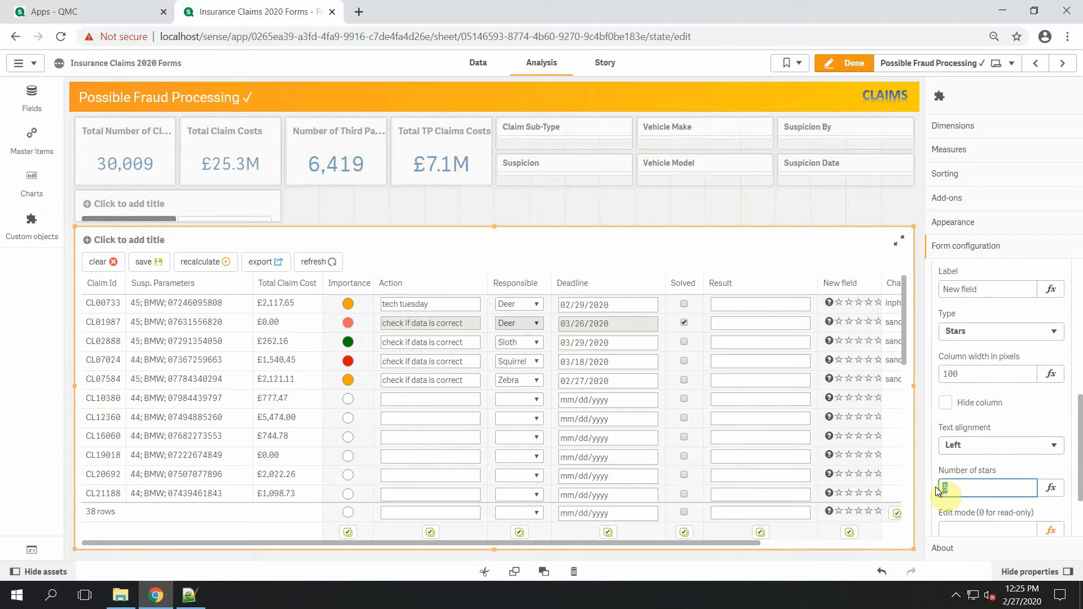
{"action": "type", "text": "3"}
Finish editing the sheet, rate the first claim with two stars in New field and save the form data
{"action": "left_click", "coordinate": [852, 63]}
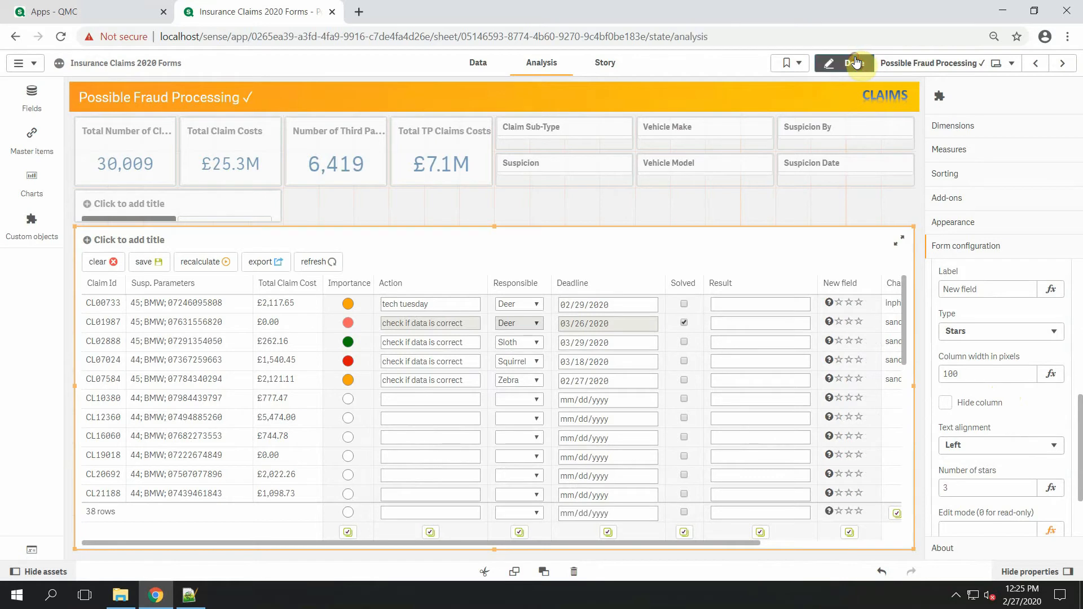
{"action": "left_click", "coordinate": [780, 318]}
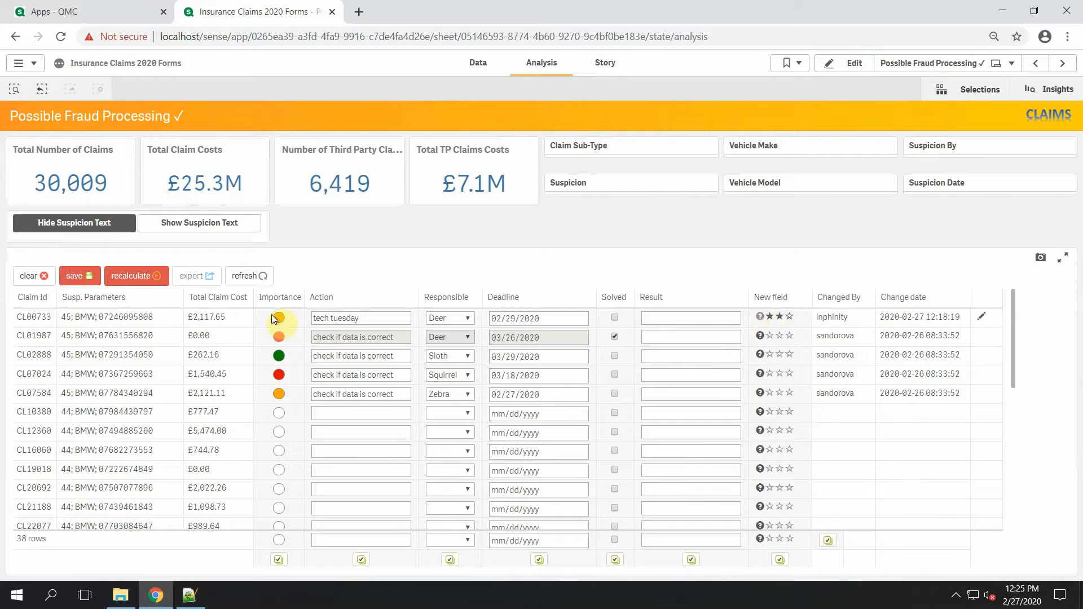
{"action": "left_click", "coordinate": [82, 280]}
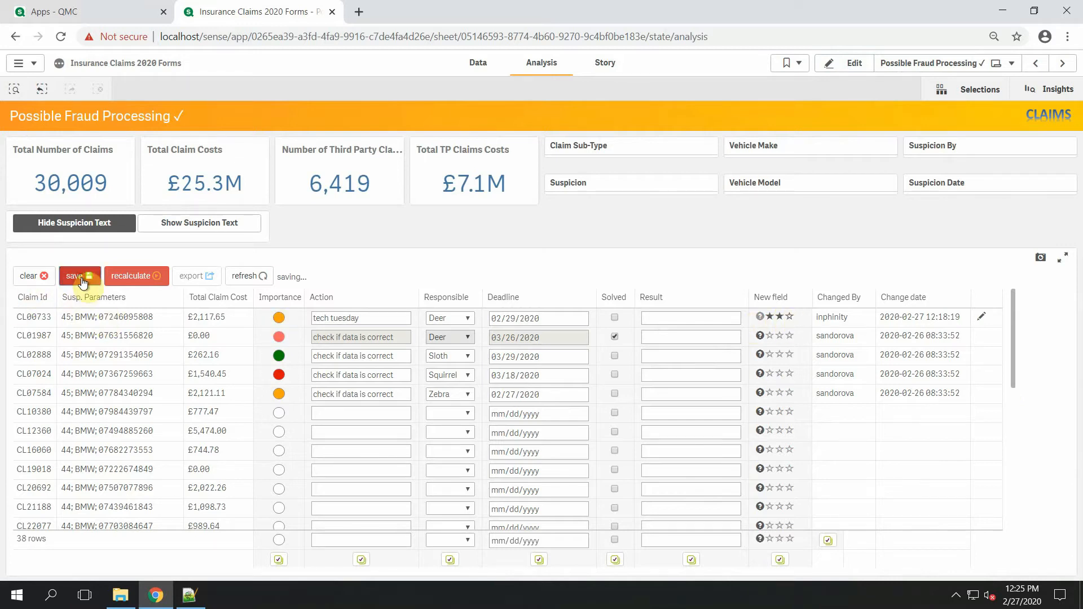
Switch to Notepad++, reload Insurance_Frauds_Processing.xml and examine the last saved record for the new_field value
{"action": "left_click", "coordinate": [189, 595]}
{"action": "left_click", "coordinate": [584, 358]}
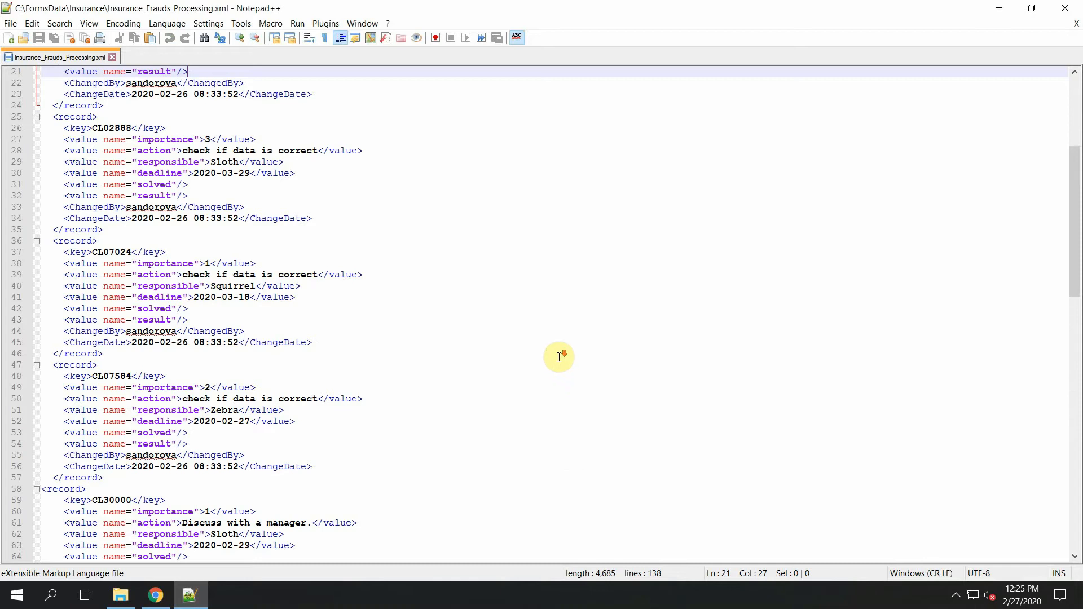
{"action": "scroll", "coordinate": [562, 359], "scroll_direction": "down", "scroll_amount": 20}
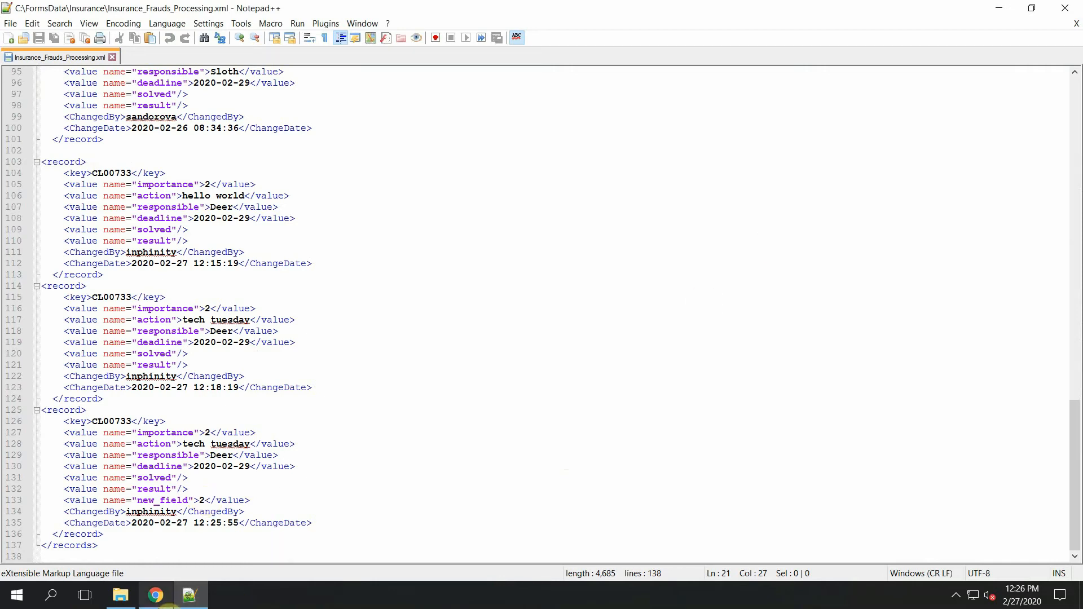
Switch back to Qlik Sense, reopen the sheet for editing and add a form field with column name range and label Range
{"action": "left_click", "coordinate": [155, 595]}
{"action": "left_click", "coordinate": [988, 508]}
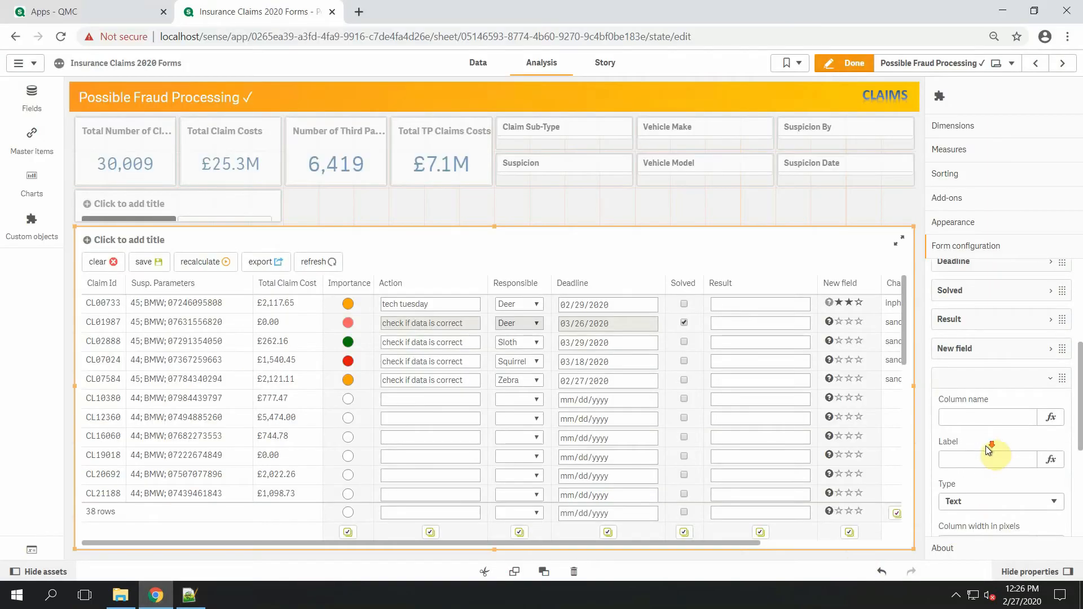
{"action": "left_click", "coordinate": [981, 341]}
{"action": "type", "text": "range"}
{"action": "left_click", "coordinate": [965, 383]}
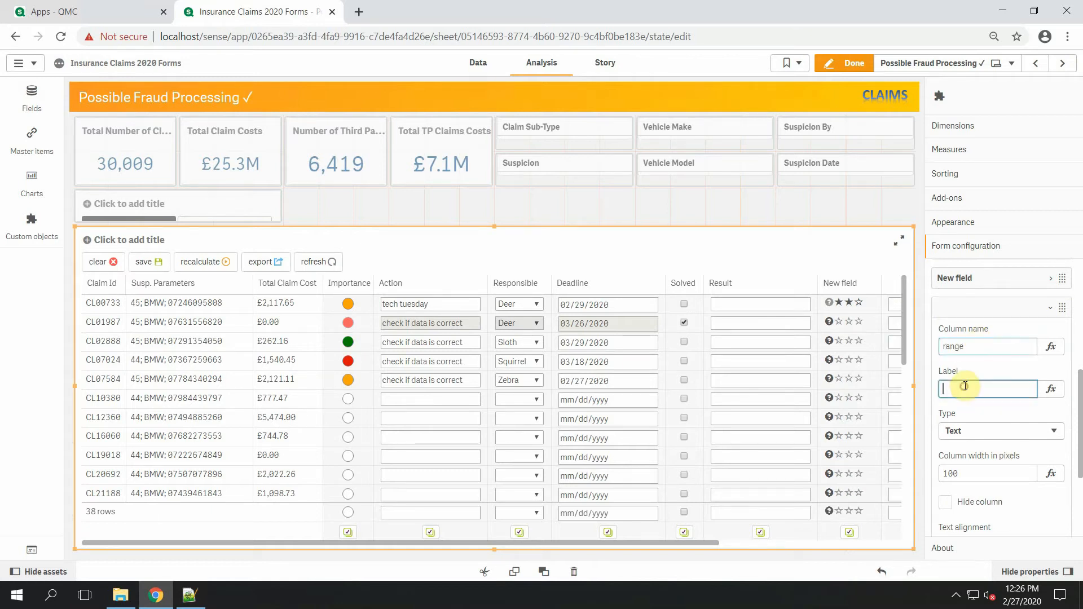
{"action": "type", "text": "Range"}
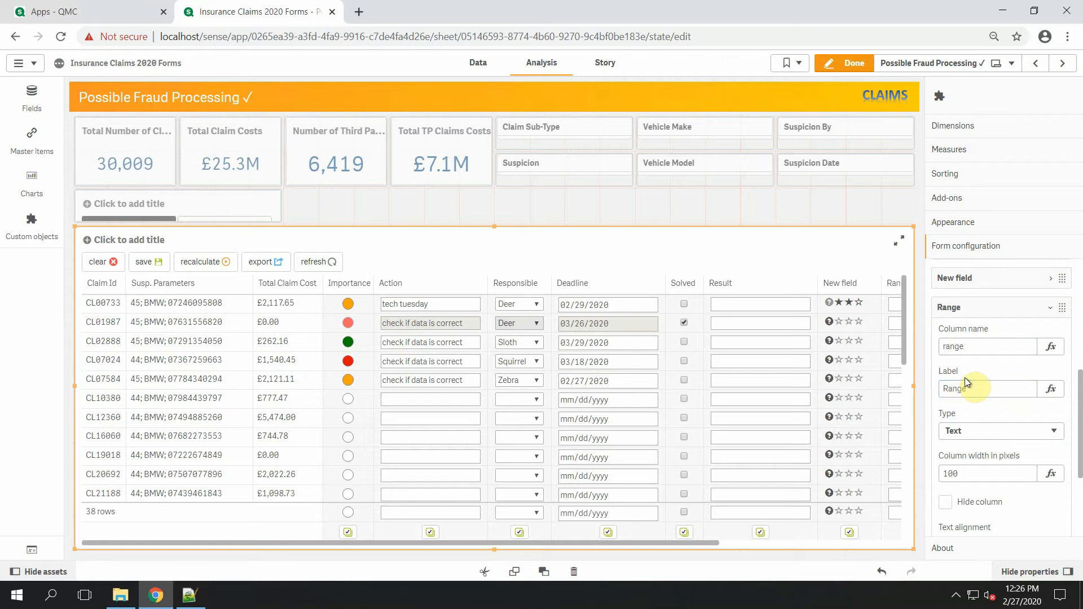
Set the type of the Range field to Range and bring its column into view in the table
{"action": "left_click", "coordinate": [974, 436]}
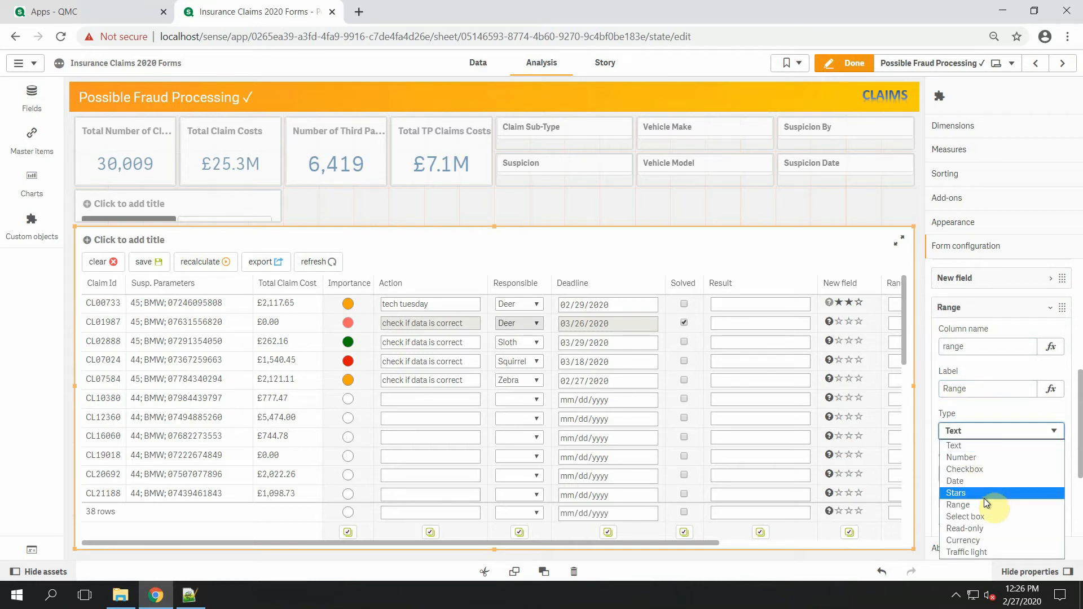
{"action": "left_click", "coordinate": [983, 499]}
{"action": "left_click_drag", "start_coordinate": [702, 544], "coordinate": [856, 546]}
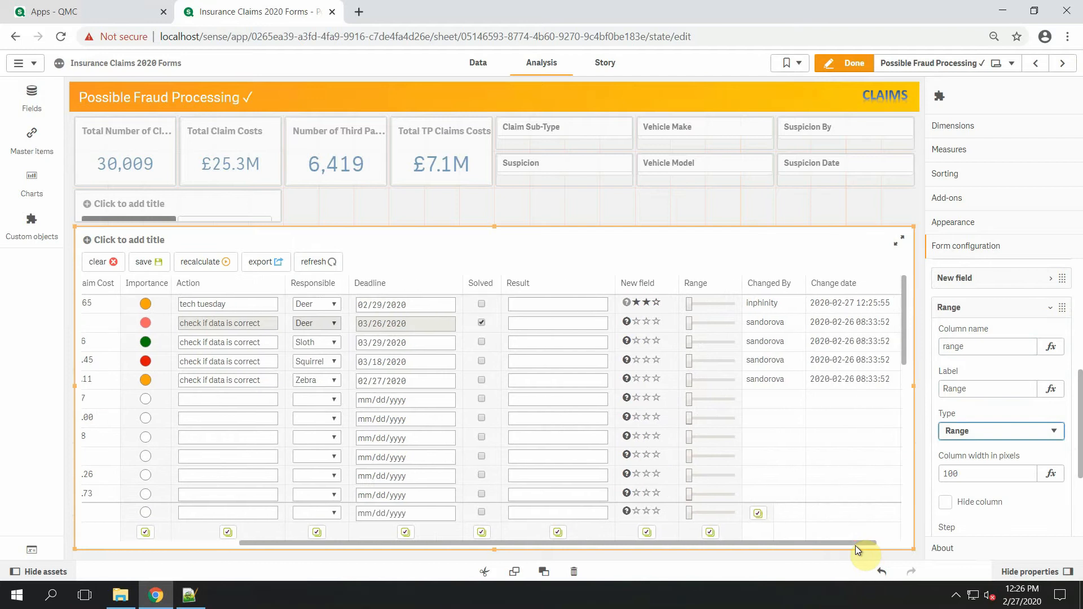
Finish editing the sheet and move the first claim's Range slider to about the middle
{"action": "left_click", "coordinate": [852, 65]}
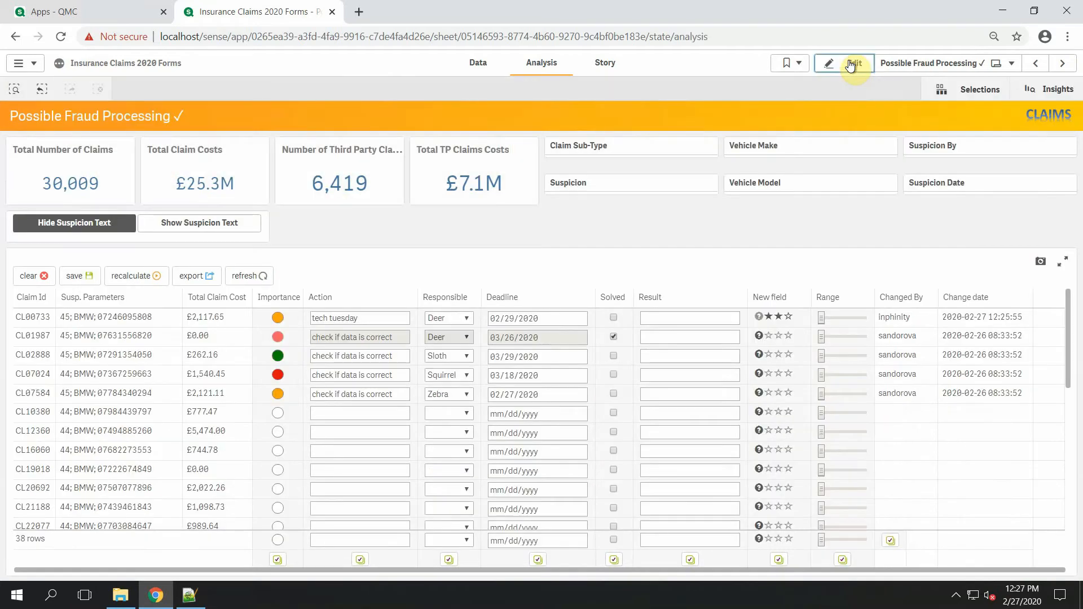
{"action": "left_click", "coordinate": [821, 322]}
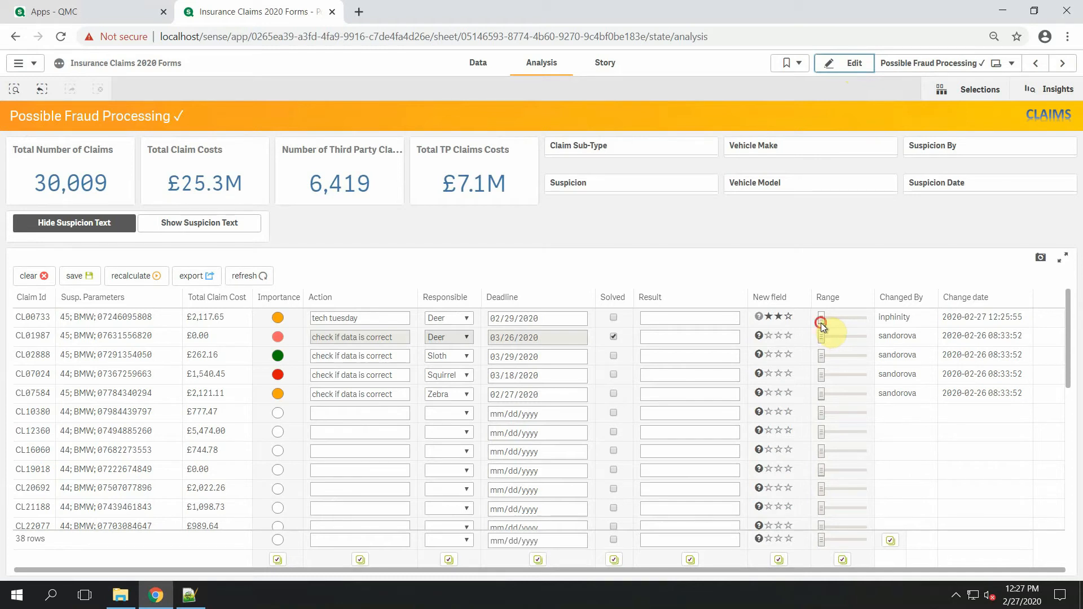
{"action": "left_click_drag", "start_coordinate": [821, 322], "coordinate": [832, 324]}
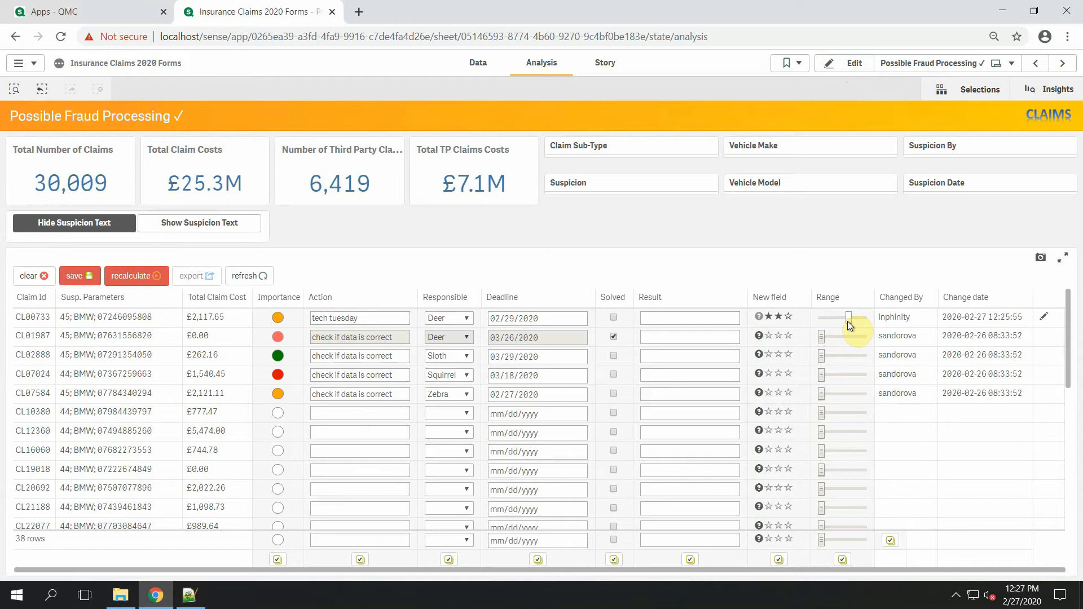
Reopen the sheet for editing and set the Range field's step to 25
{"action": "left_click", "coordinate": [846, 63]}
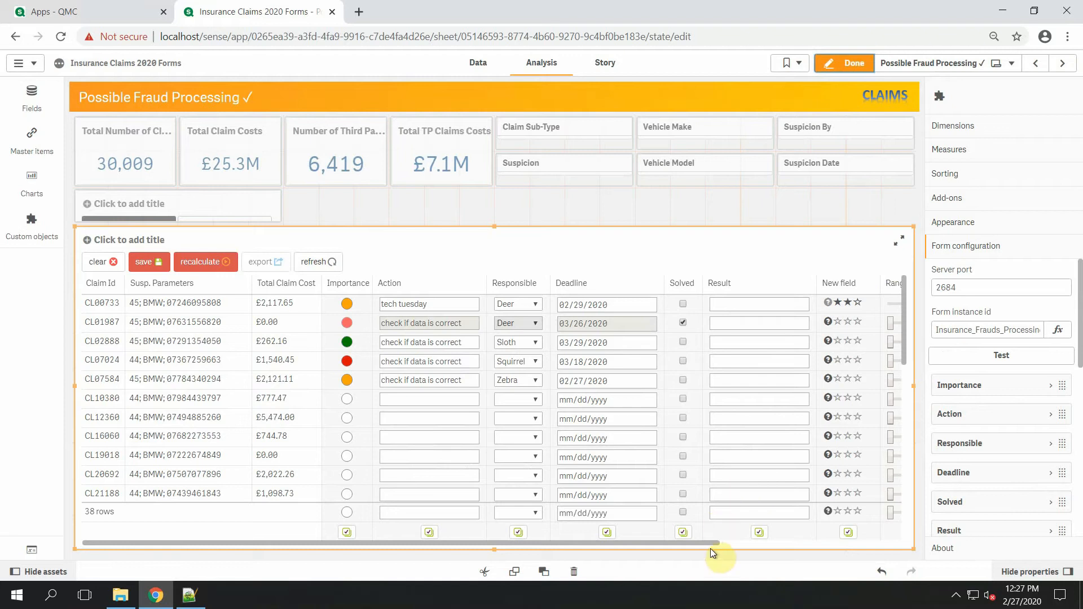
{"action": "left_click_drag", "start_coordinate": [707, 544], "coordinate": [897, 558]}
{"action": "scroll", "coordinate": [990, 477], "scroll_direction": "down", "scroll_amount": 3}
{"action": "scroll", "coordinate": [993, 481], "scroll_direction": "down", "scroll_amount": 3}
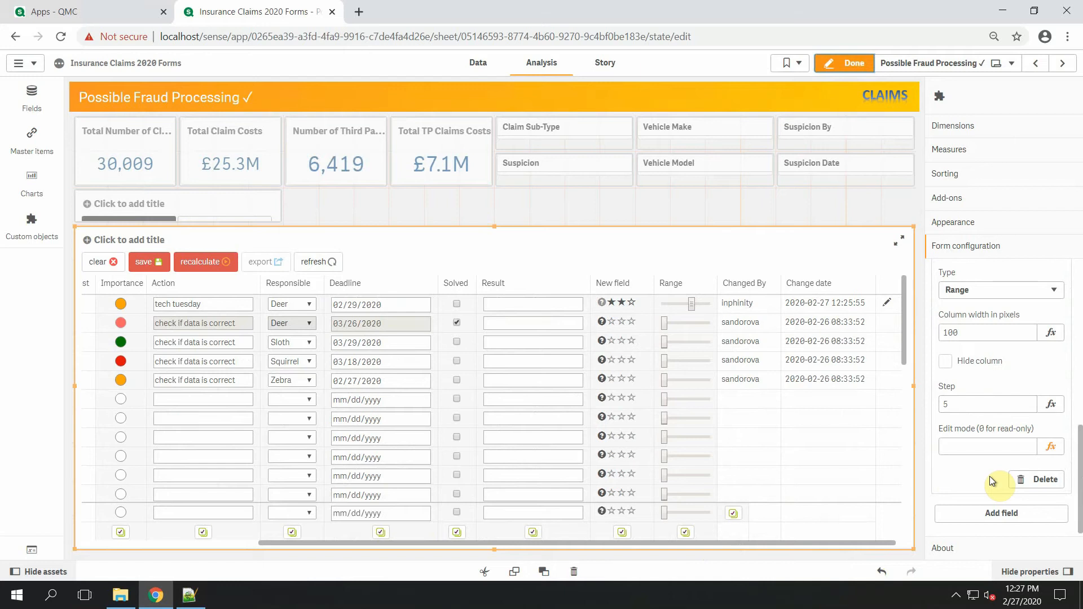
{"action": "left_click", "coordinate": [976, 405]}
{"action": "type", "text": "25"}
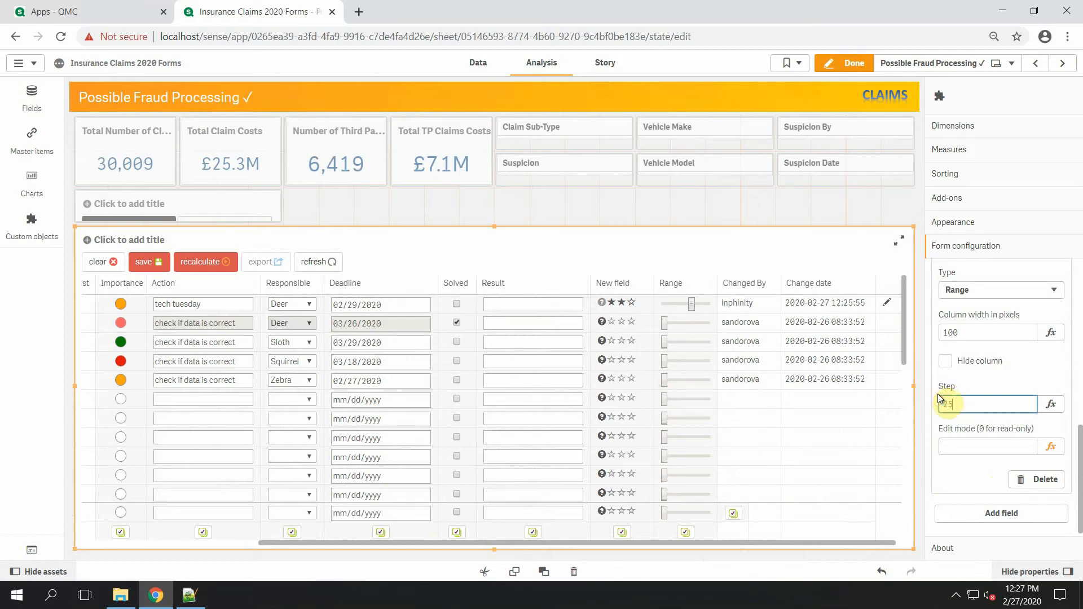
Apply the Range field's step, finish editing the sheet and move the first claim's Range slider to its maximum
{"action": "key", "text": "Return"}
{"action": "left_click", "coordinate": [859, 64]}
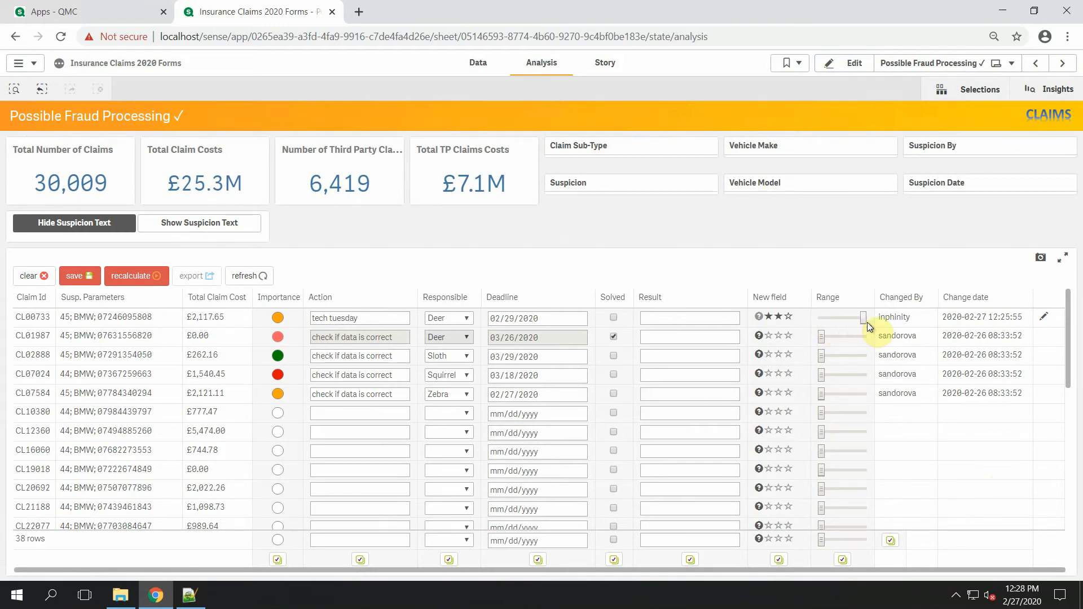
Reopen the sheet for editing, set the Range field's step to 50 and finish editing
{"action": "left_click", "coordinate": [852, 62]}
{"action": "scroll", "coordinate": [979, 453], "scroll_direction": "down", "scroll_amount": 5}
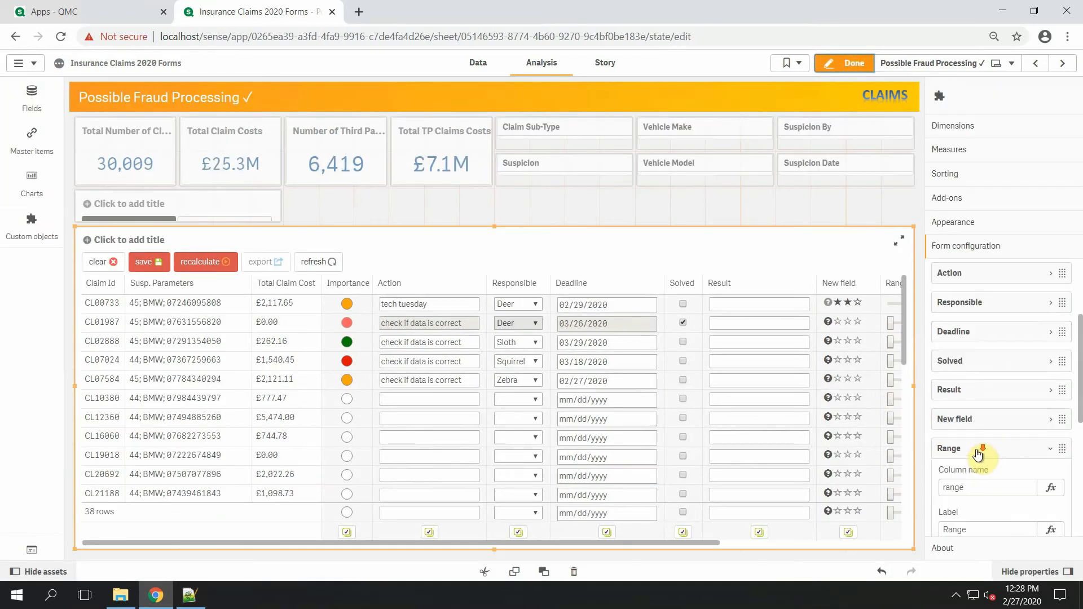
{"action": "left_click_drag", "start_coordinate": [967, 474], "coordinate": [933, 463]}
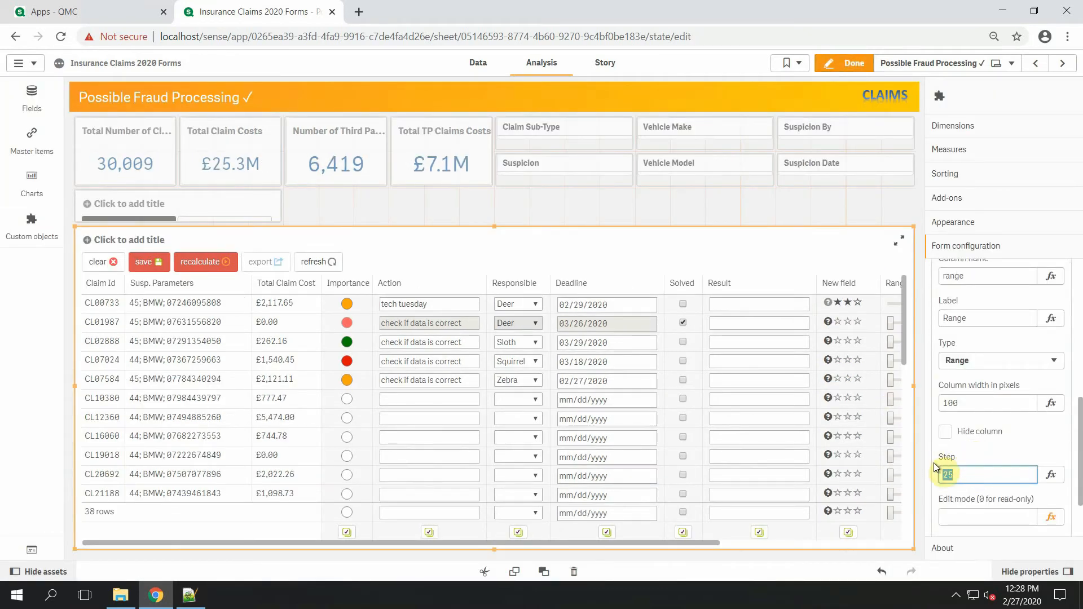
{"action": "type", "text": "50"}
{"action": "key", "text": "Return"}
{"action": "left_click", "coordinate": [862, 70]}
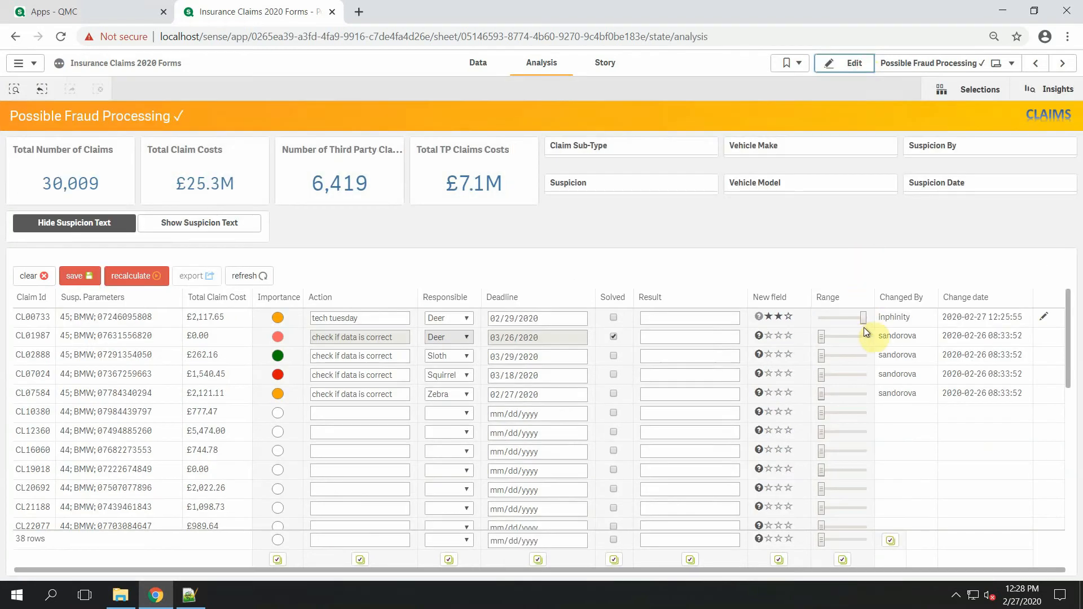
Try the first claim's Range slider at its minimum, return it to its maximum and save the form
{"action": "left_click_drag", "start_coordinate": [865, 320], "coordinate": [805, 323]}
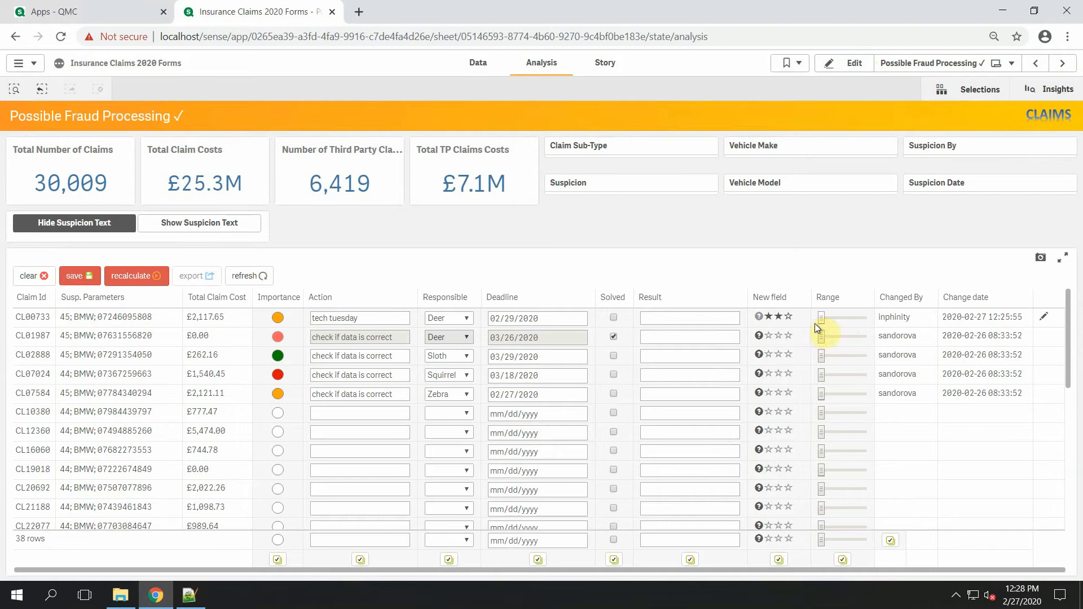
{"action": "left_click", "coordinate": [73, 276]}
Switch to Notepad++, reload Insurance_Frauds_Processing.xml and check the range value in the last CL00733 record
{"action": "left_click", "coordinate": [193, 602]}
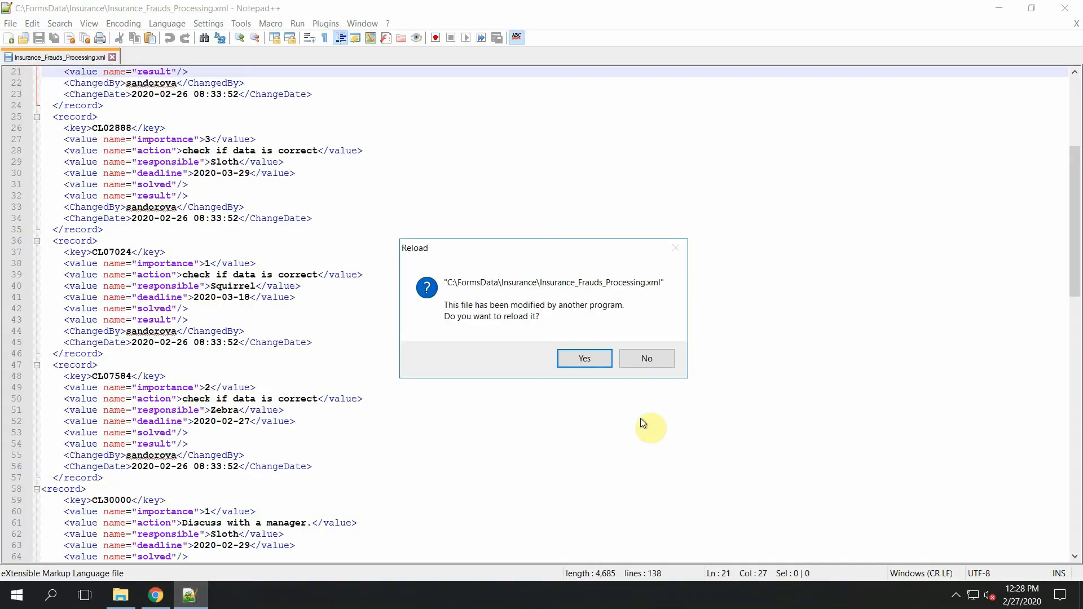
{"action": "left_click", "coordinate": [592, 364]}
{"action": "scroll", "coordinate": [578, 424], "scroll_direction": "down", "scroll_amount": 15}
{"action": "scroll", "coordinate": [579, 424], "scroll_direction": "down", "scroll_amount": 13}
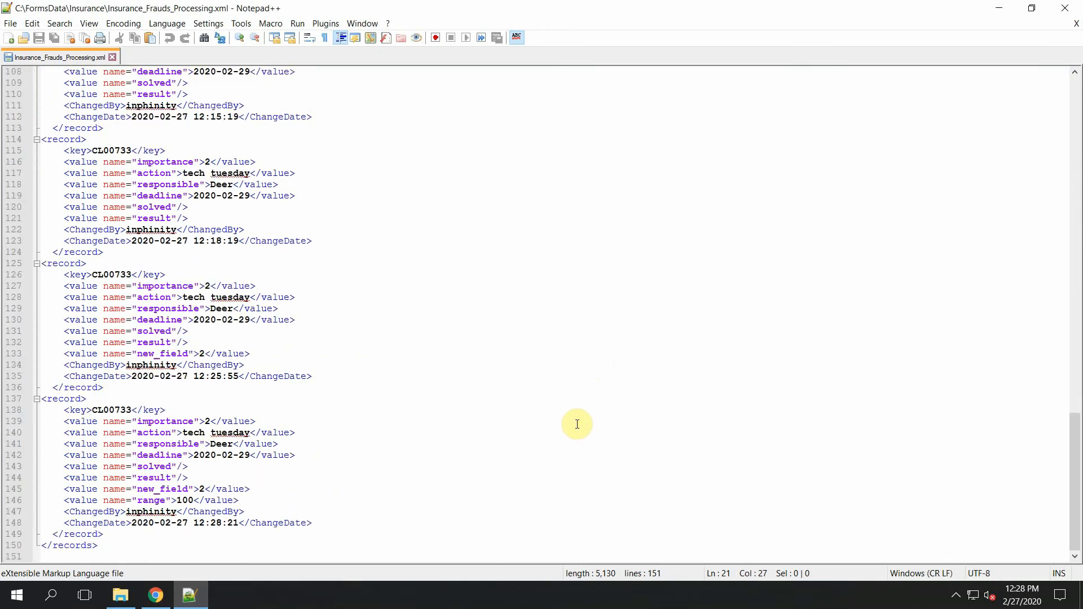
{"action": "double_click", "coordinate": [188, 500]}
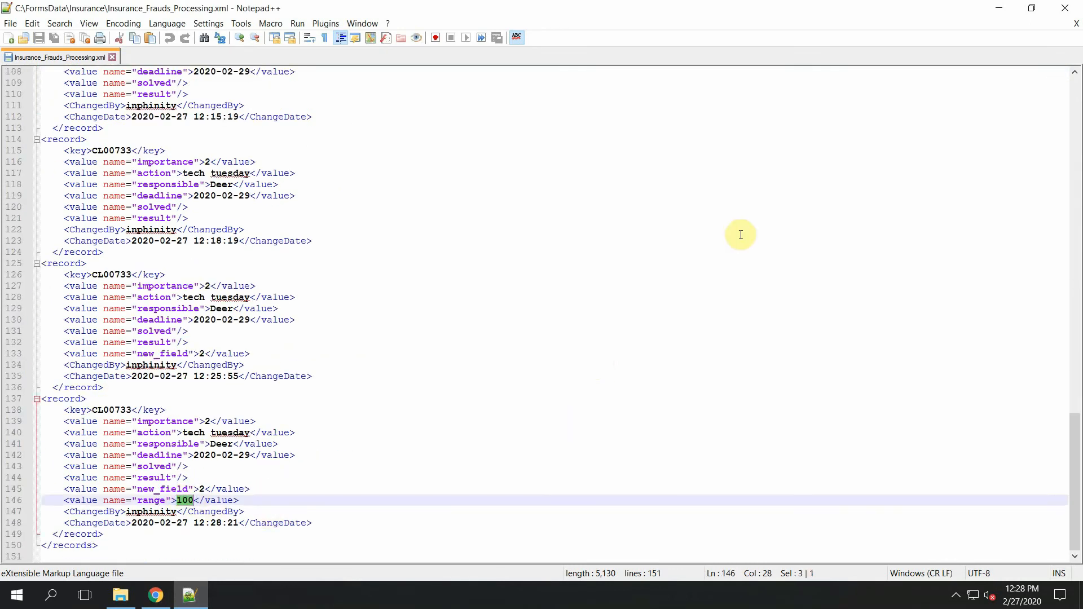
Switch back to Qlik Sense, reopen the sheet for editing and collapse the Range field's settings
{"action": "left_click", "coordinate": [156, 595]}
{"action": "left_click", "coordinate": [855, 68]}
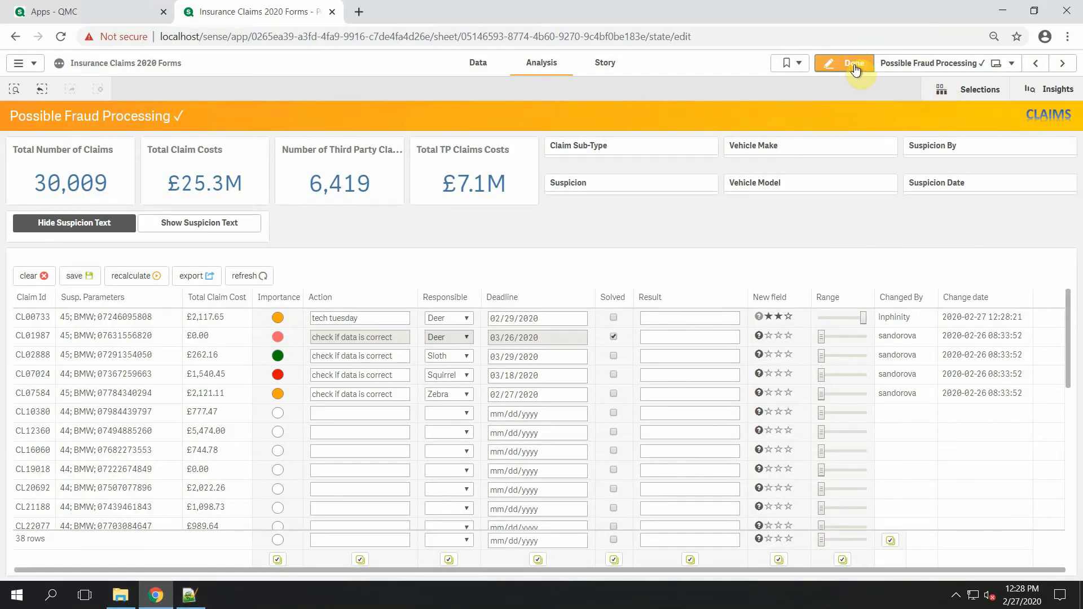
{"action": "scroll", "coordinate": [1021, 431], "scroll_direction": "down", "scroll_amount": 4}
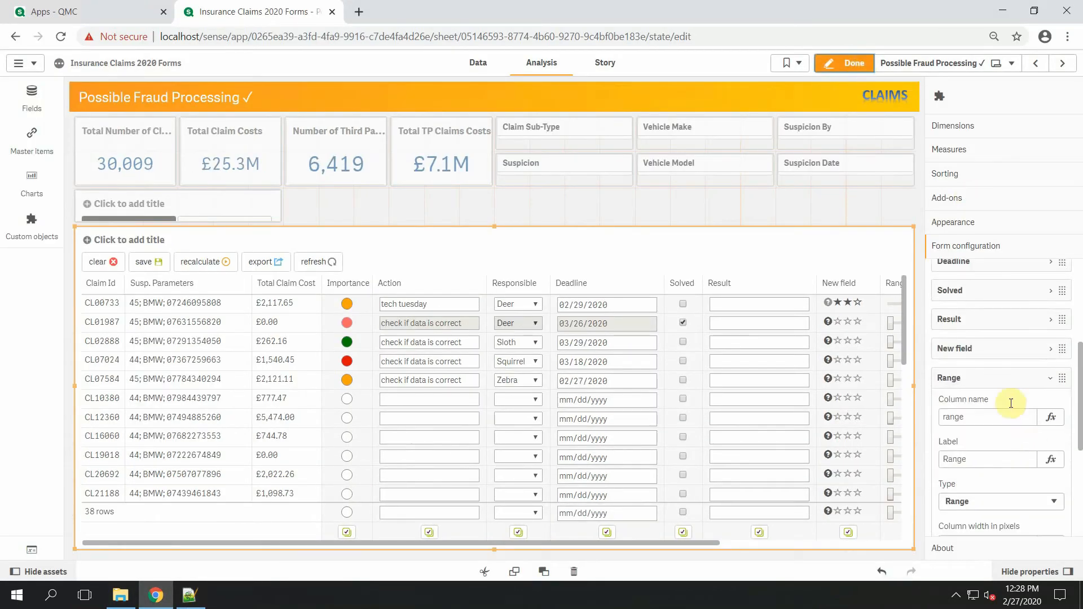
{"action": "left_click", "coordinate": [1009, 382]}
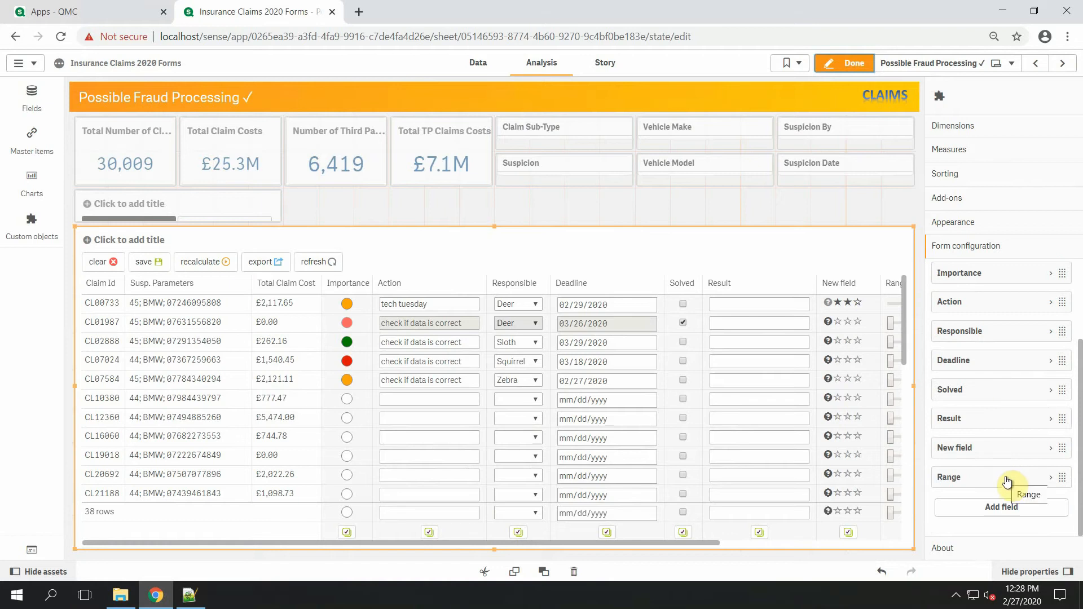
Expand the settings of New field and review the available field types without changing the type
{"action": "left_click", "coordinate": [998, 451]}
{"action": "scroll", "coordinate": [997, 448], "scroll_direction": "down", "scroll_amount": 3}
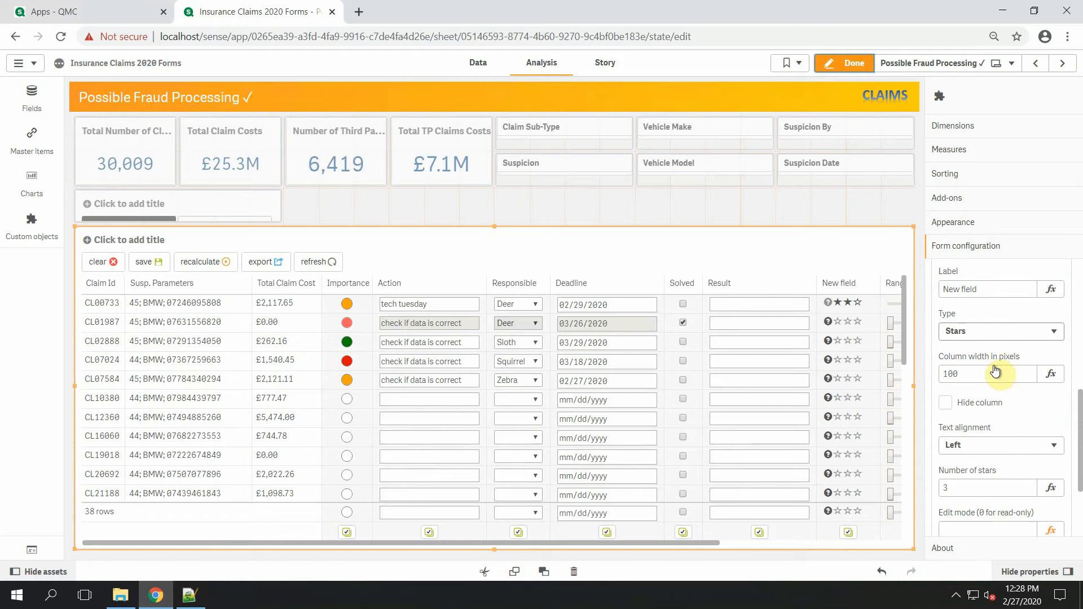
{"action": "left_click", "coordinate": [984, 332]}
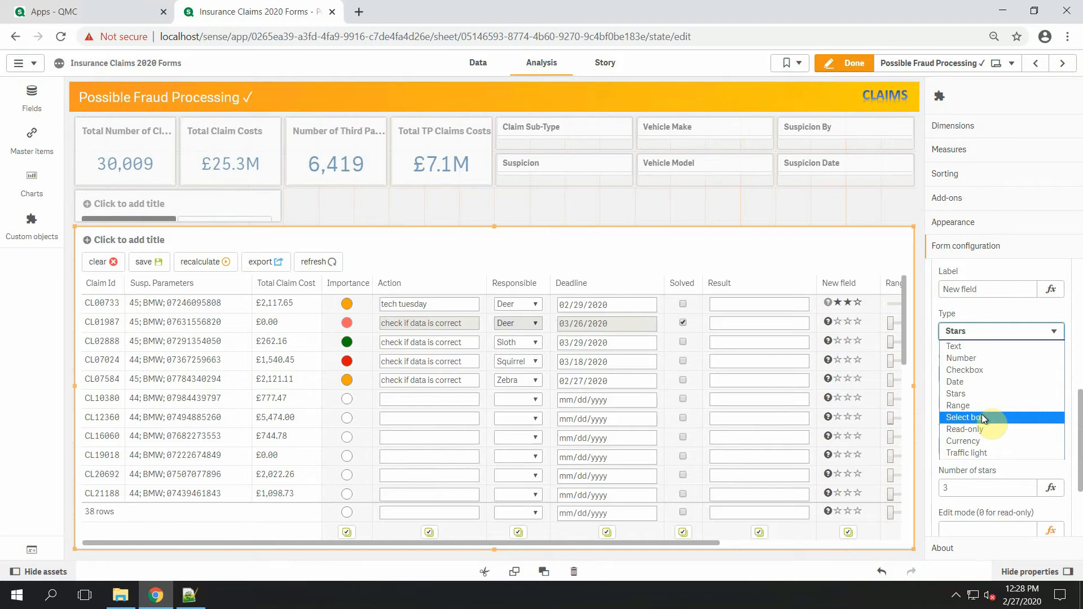
{"action": "left_click", "coordinate": [998, 332]}
Expand the Responsible field's settings and examine its select box options and edit mode expression
{"action": "scroll", "coordinate": [996, 354], "scroll_direction": "up", "scroll_amount": 3}
{"action": "scroll", "coordinate": [996, 353], "scroll_direction": "up", "scroll_amount": 3}
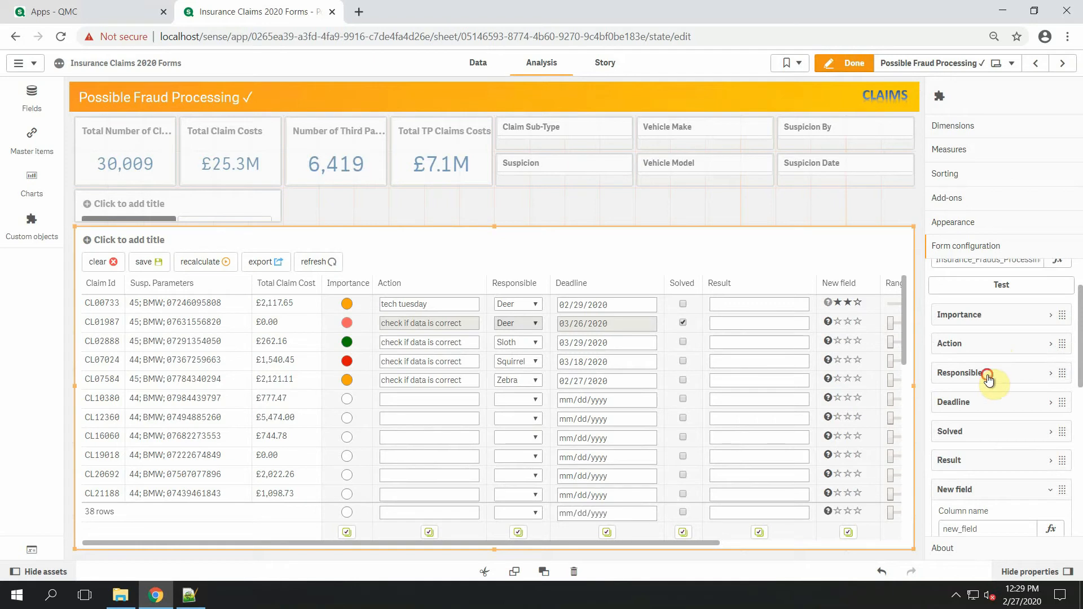
{"action": "left_click", "coordinate": [987, 377]}
{"action": "scroll", "coordinate": [989, 379], "scroll_direction": "down", "scroll_amount": 2}
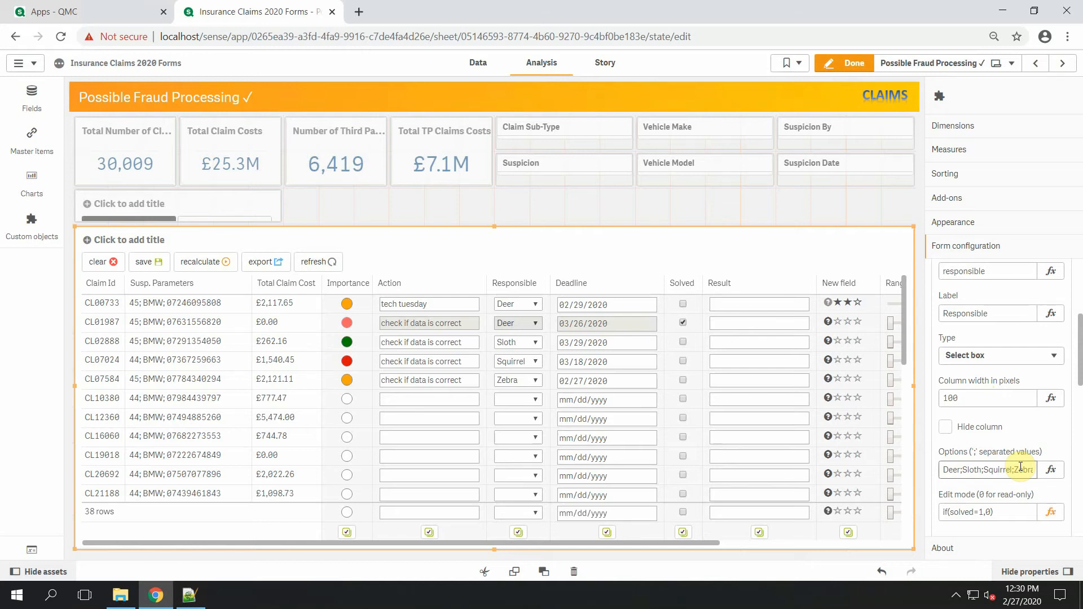
Try the Read-only type on the Responsible field and set it back to Select box
{"action": "left_click", "coordinate": [1009, 355]}
{"action": "left_click", "coordinate": [992, 454]}
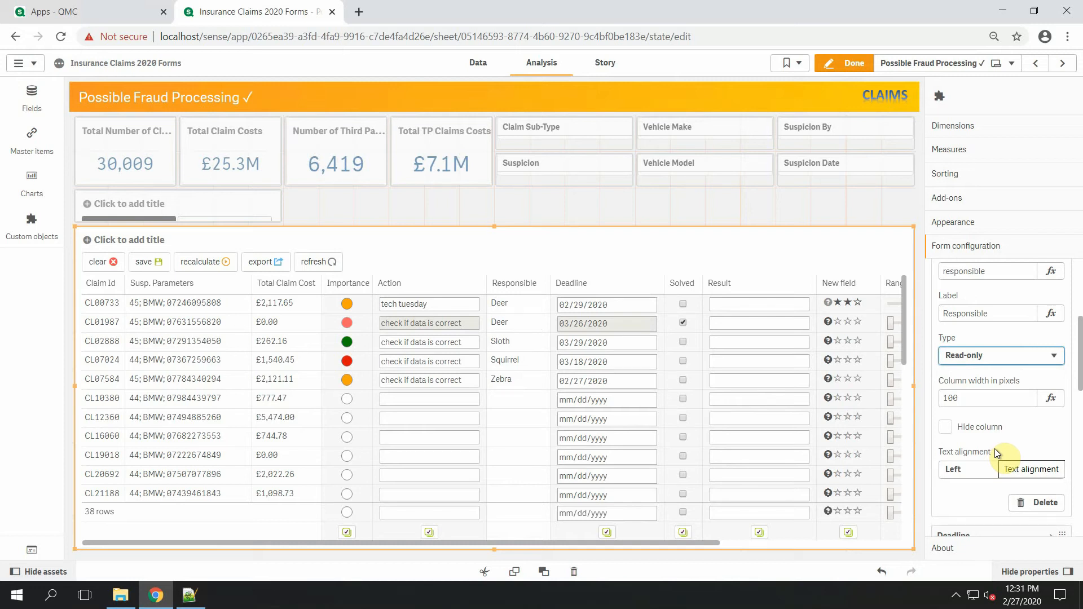
{"action": "left_click", "coordinate": [982, 357]}
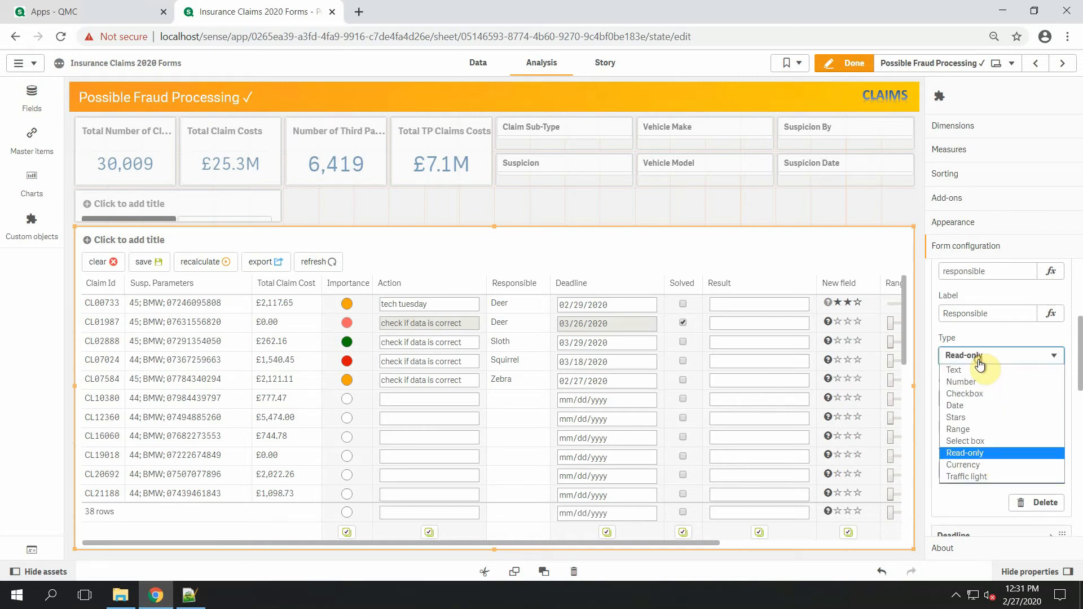
{"action": "left_click", "coordinate": [993, 441]}
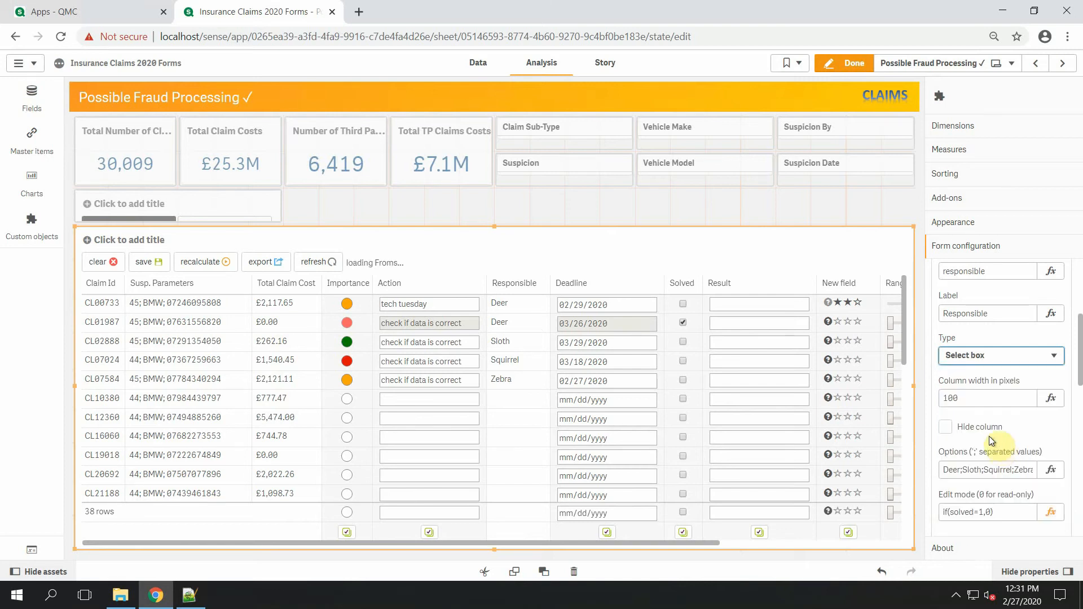
Collapse the Responsible field's settings and set the type of New field to Currency
{"action": "scroll", "coordinate": [988, 428], "scroll_direction": "up", "scroll_amount": 2}
{"action": "left_click", "coordinate": [980, 376]}
{"action": "scroll", "coordinate": [981, 382], "scroll_direction": "down", "scroll_amount": 1}
{"action": "scroll", "coordinate": [982, 383], "scroll_direction": "down", "scroll_amount": 2}
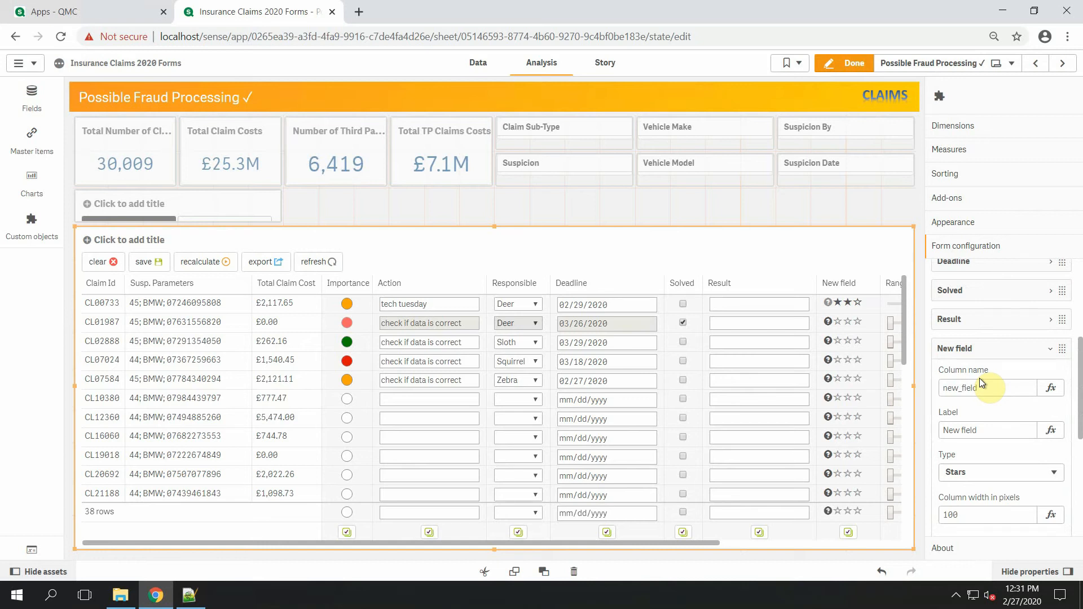
{"action": "scroll", "coordinate": [980, 441], "scroll_direction": "down", "scroll_amount": 2}
{"action": "left_click", "coordinate": [979, 401]}
{"action": "left_click", "coordinate": [990, 511]}
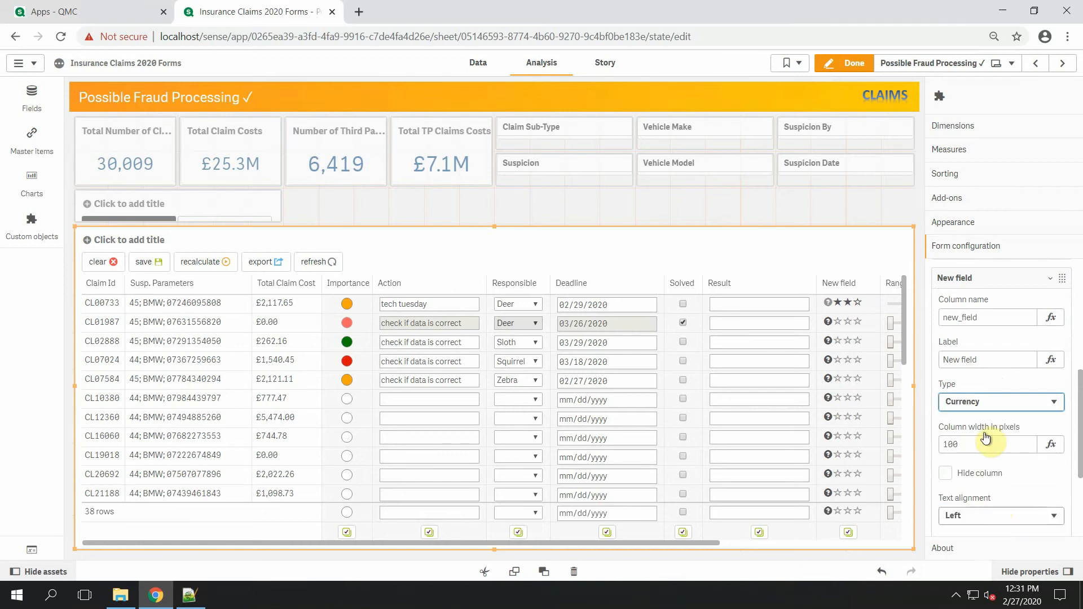
Set the decimal separator of New field to a period and its thousand separator to a comma
{"action": "scroll", "coordinate": [992, 378], "scroll_direction": "down", "scroll_amount": 4}
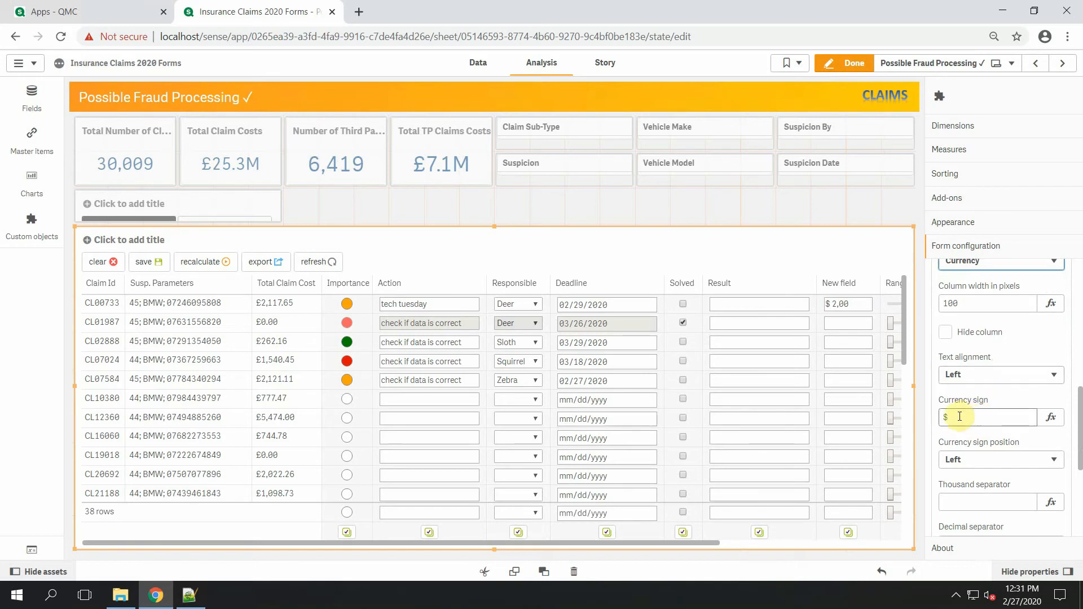
{"action": "scroll", "coordinate": [969, 467], "scroll_direction": "down", "scroll_amount": 2}
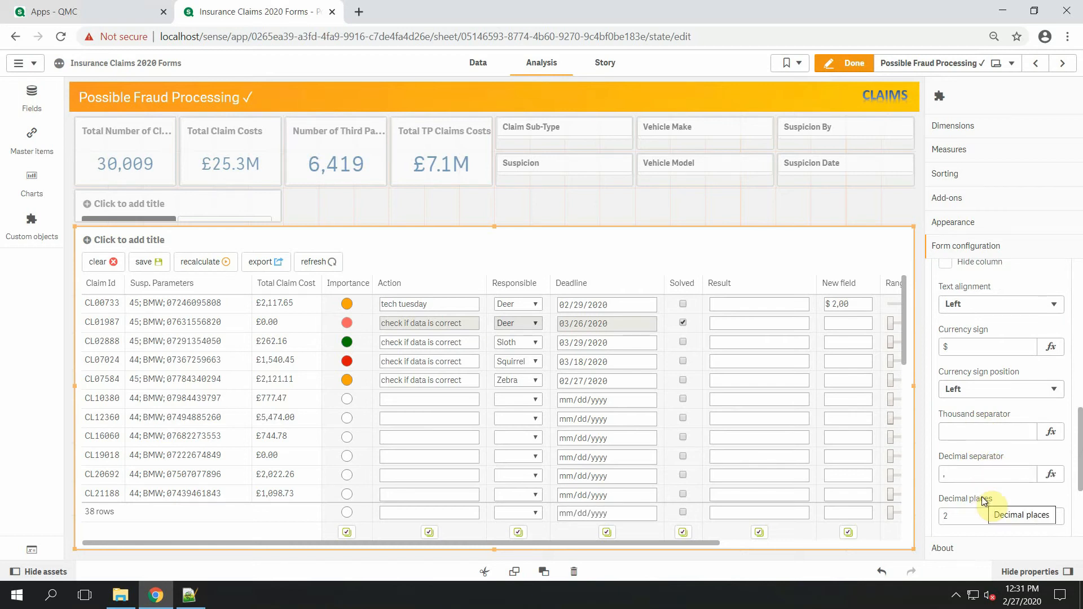
{"action": "left_click", "coordinate": [984, 472]}
{"action": "type", "text": "."}
{"action": "left_click", "coordinate": [968, 431]}
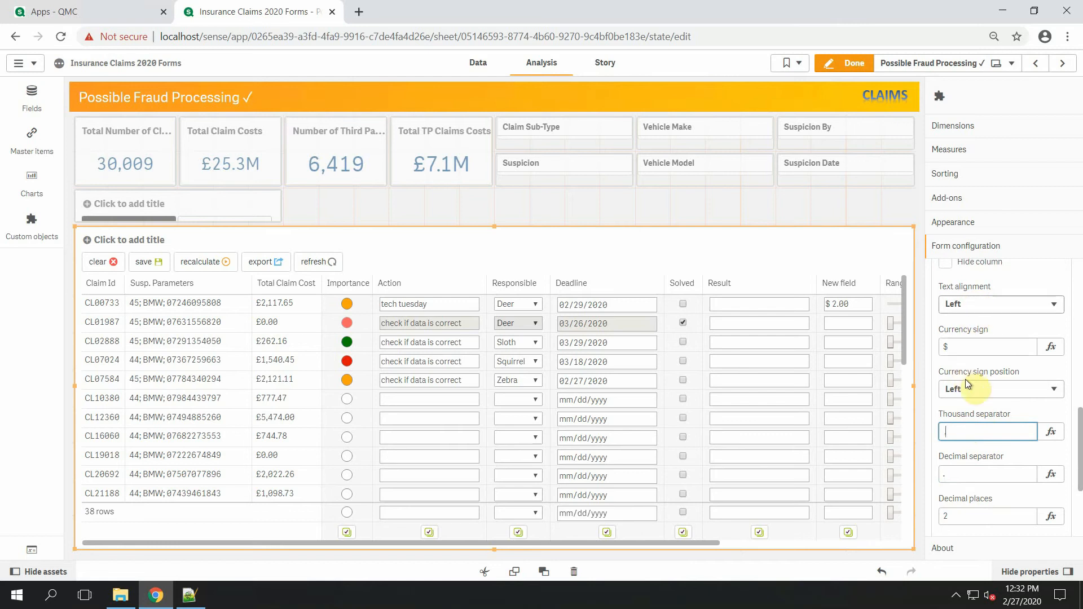
Set the currency sign position of New field to Right and finish editing the sheet
{"action": "left_click", "coordinate": [993, 389]}
{"action": "left_click", "coordinate": [966, 415]}
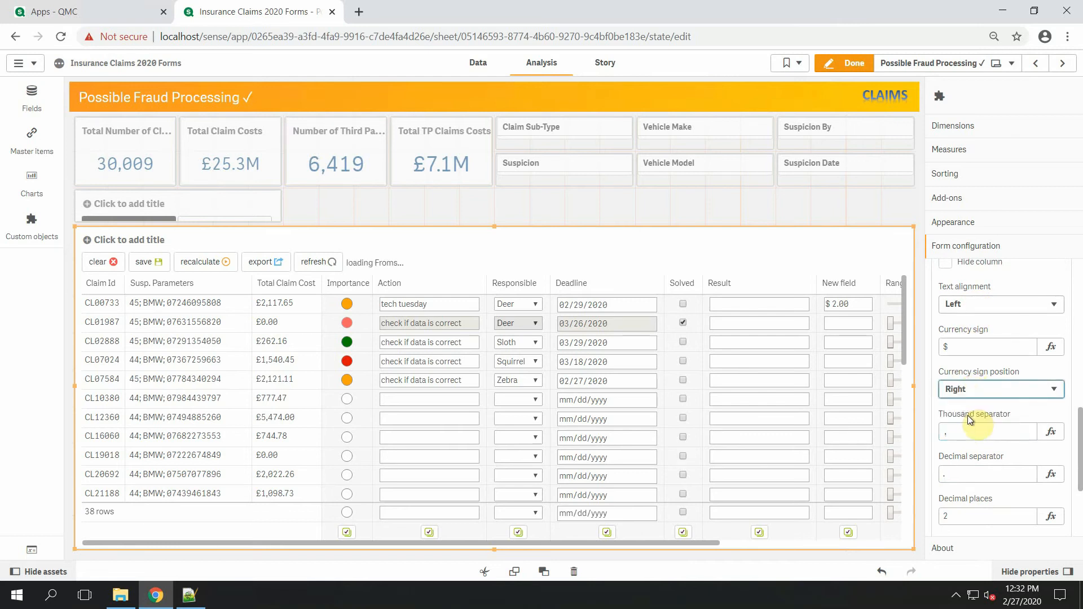
{"action": "left_click", "coordinate": [846, 64]}
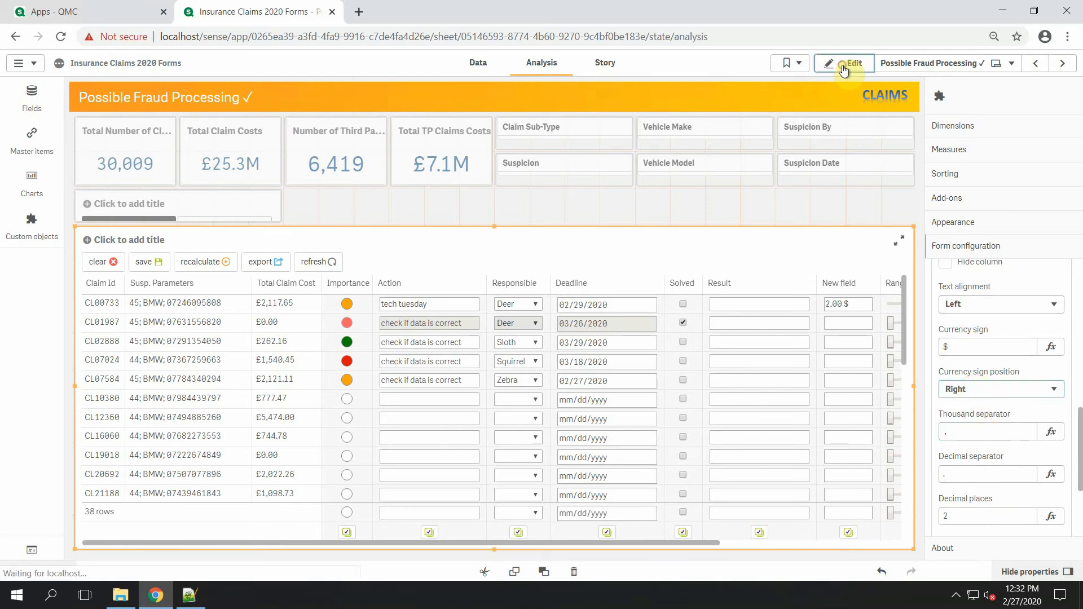
Try 2300 as the first claim's New field value and clear the unsaved entry
{"action": "left_click", "coordinate": [785, 319]}
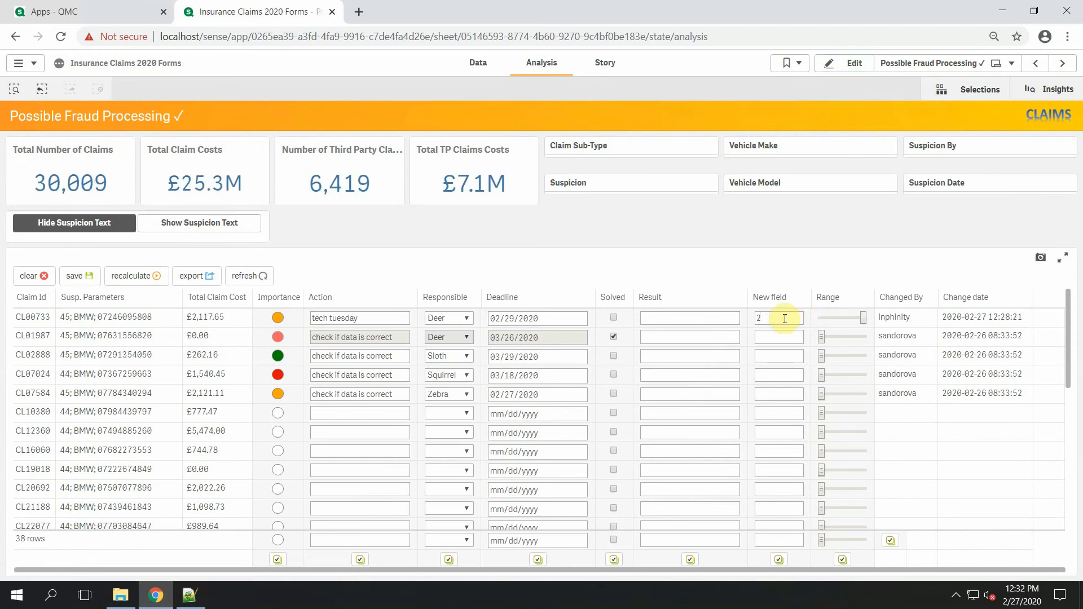
{"action": "type", "text": "300"}
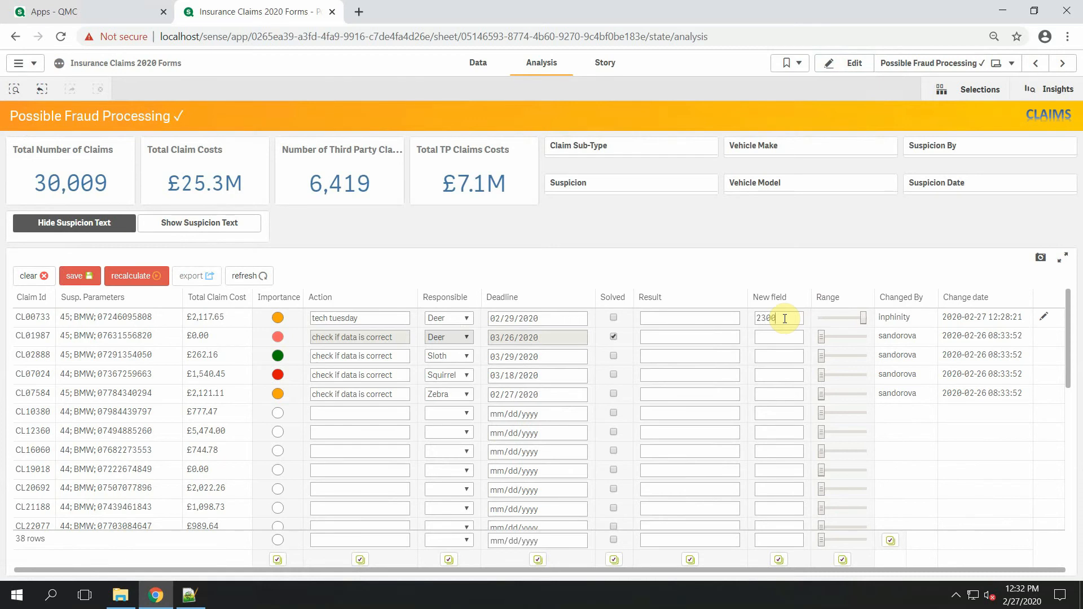
{"action": "left_click", "coordinate": [776, 339]}
{"action": "left_click", "coordinate": [31, 276]}
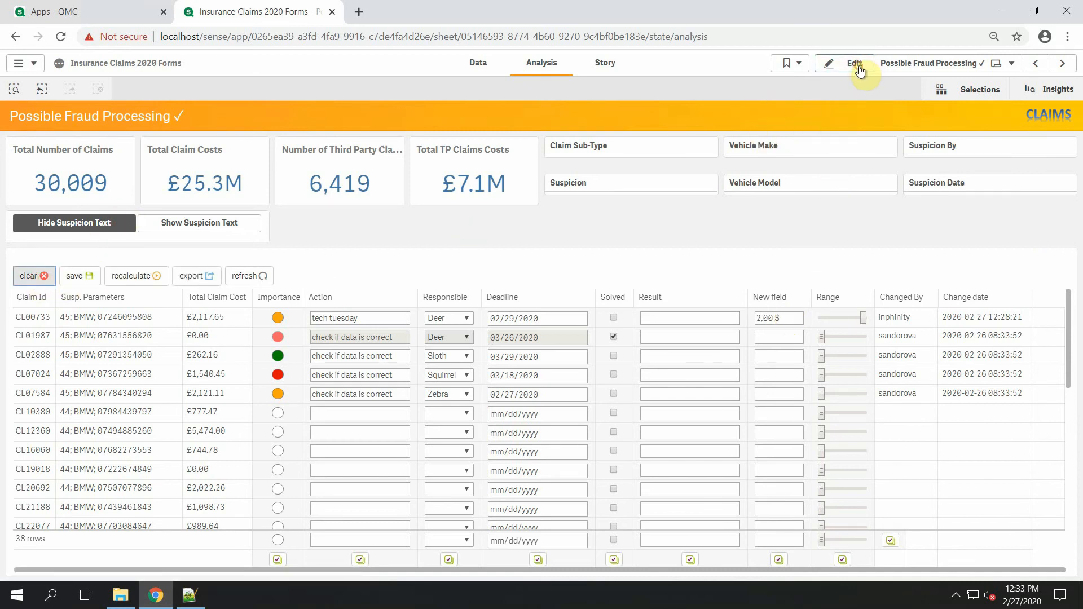
Reopen the sheet for editing and replace the currency sign of New field with an expression starting with =
{"action": "left_click", "coordinate": [859, 65]}
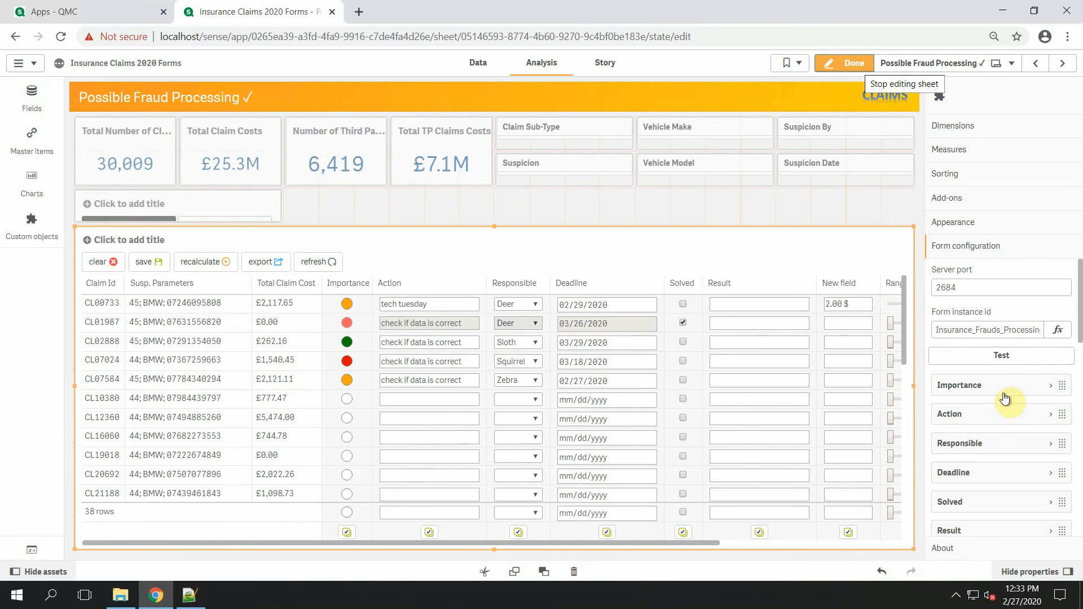
{"action": "scroll", "coordinate": [1079, 320], "scroll_direction": "down", "scroll_amount": 3}
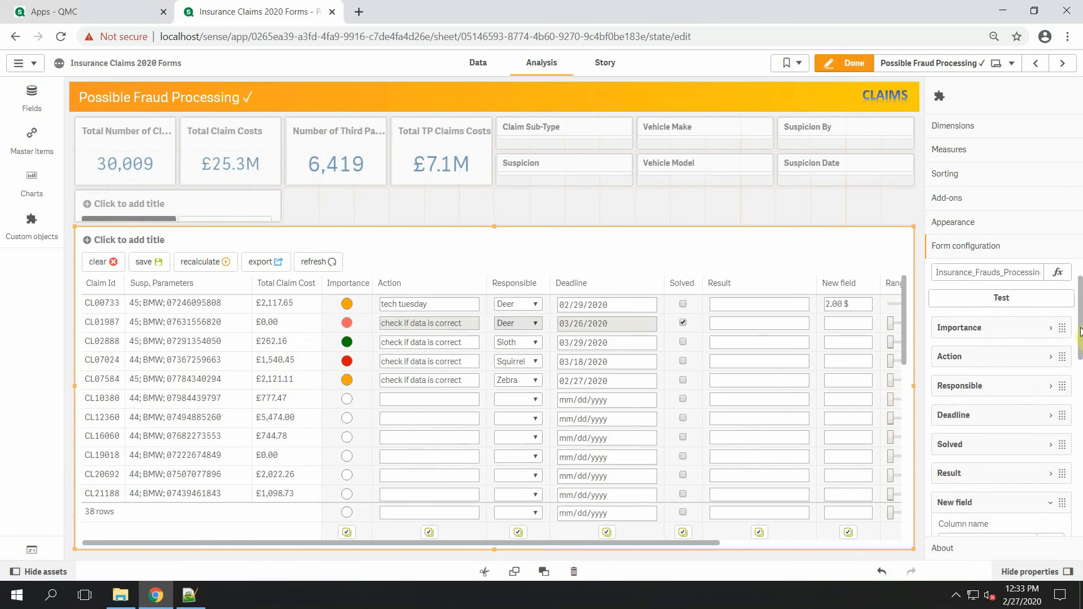
{"action": "scroll", "coordinate": [1080, 372], "scroll_direction": "down", "scroll_amount": 5}
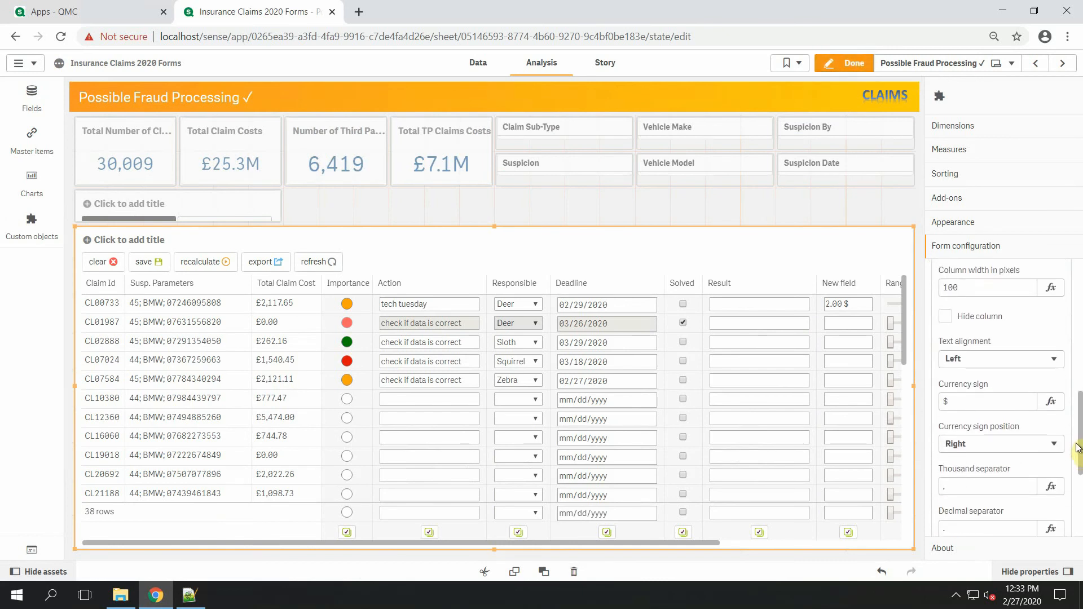
{"action": "left_click", "coordinate": [943, 378]}
{"action": "key", "text": "BackSpace"}
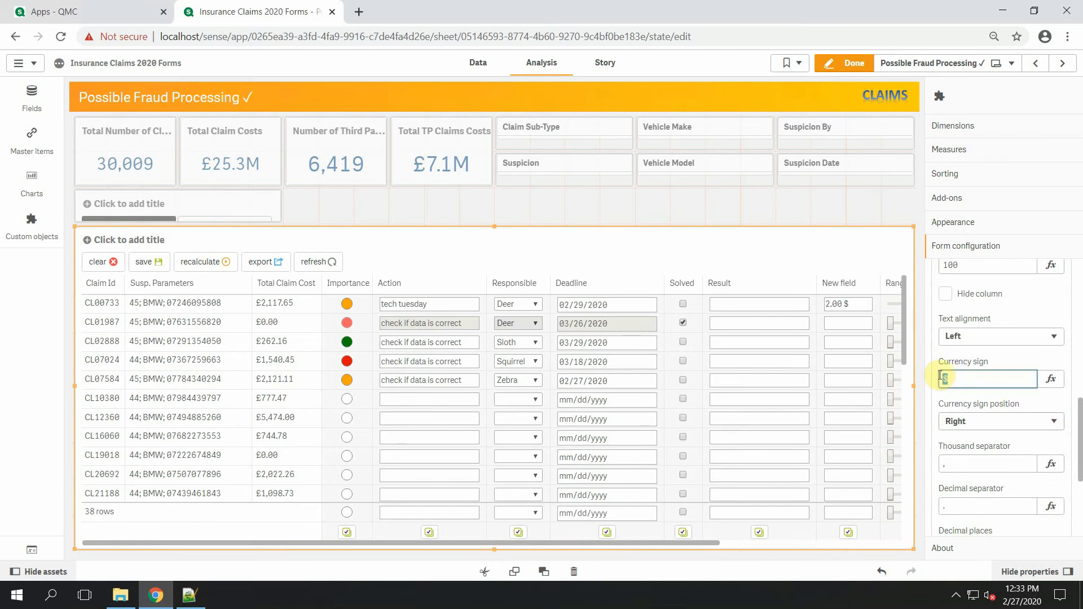
{"action": "type", "text": "="}
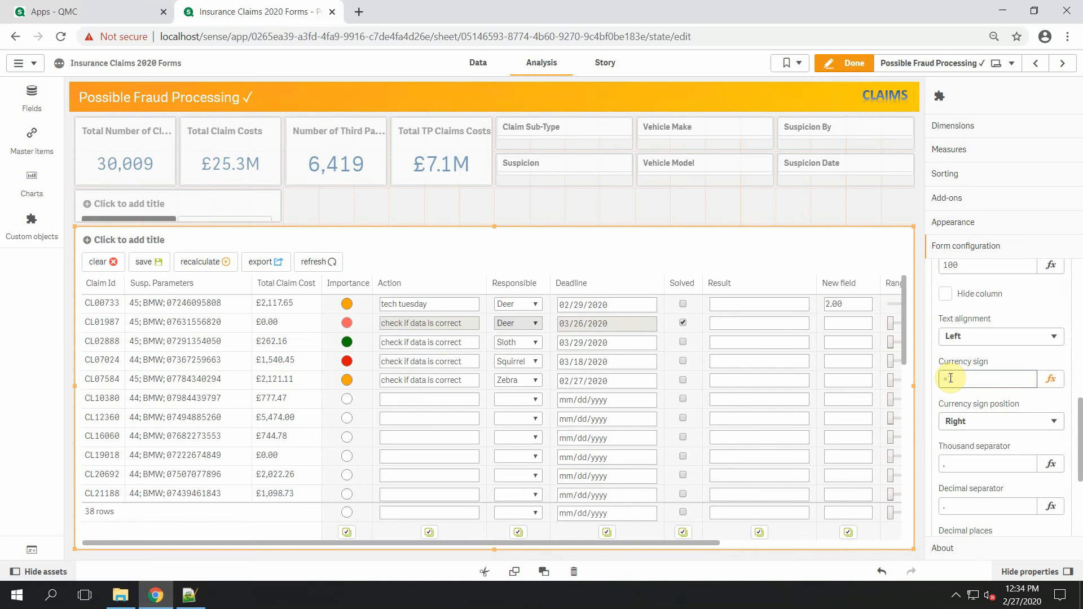
Finish editing the sheet and save 2M and 6k as the New field values of the first two claims
{"action": "left_click", "coordinate": [851, 62]}
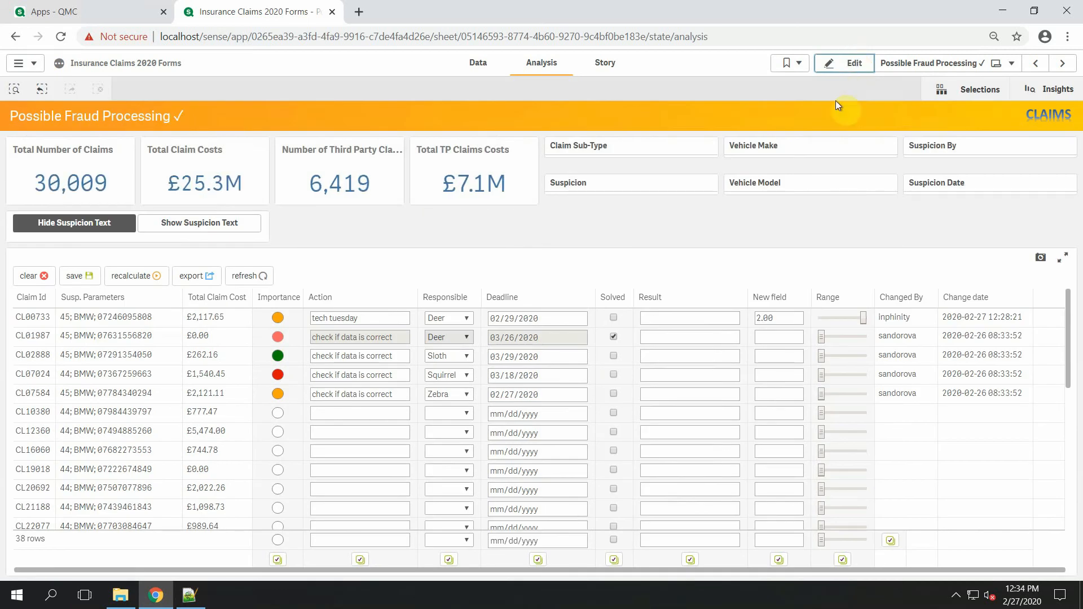
{"action": "left_click", "coordinate": [768, 319]}
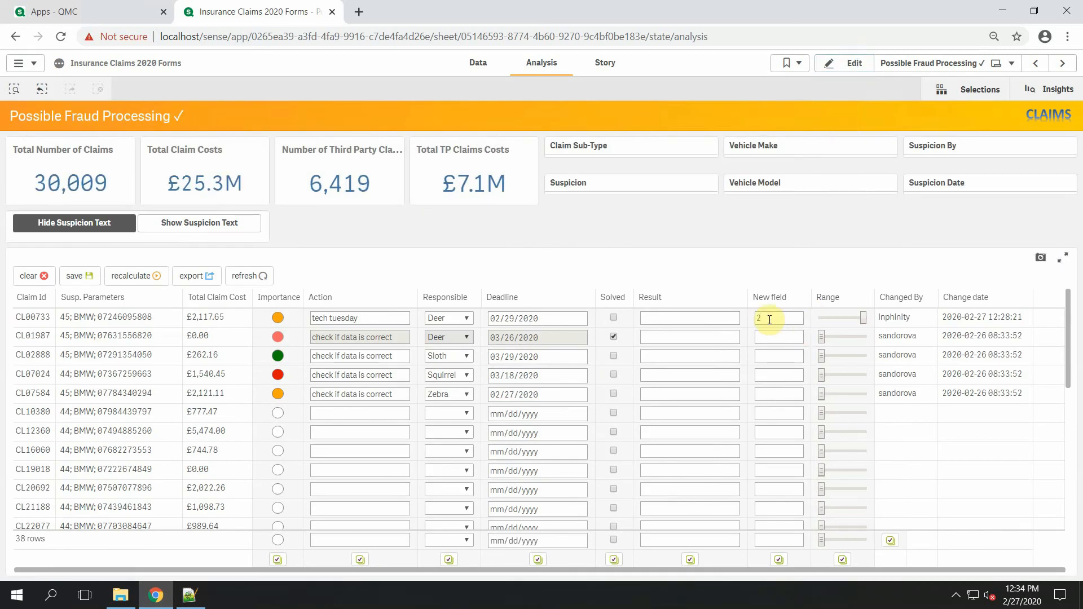
{"action": "type", "text": "M"}
{"action": "left_click", "coordinate": [770, 335]}
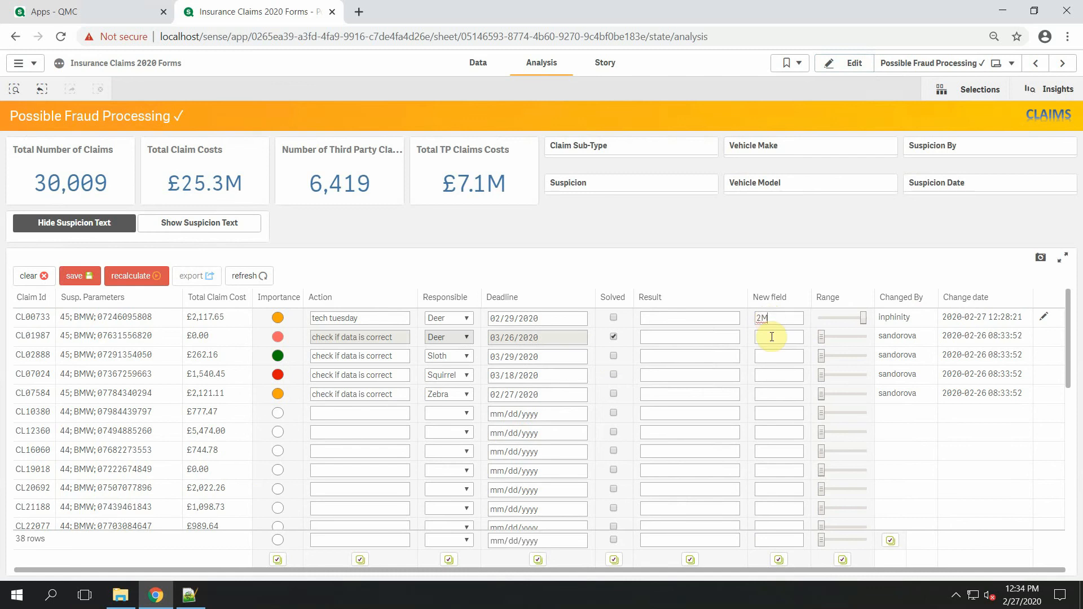
{"action": "type", "text": "6k"}
{"action": "left_click", "coordinate": [768, 355]}
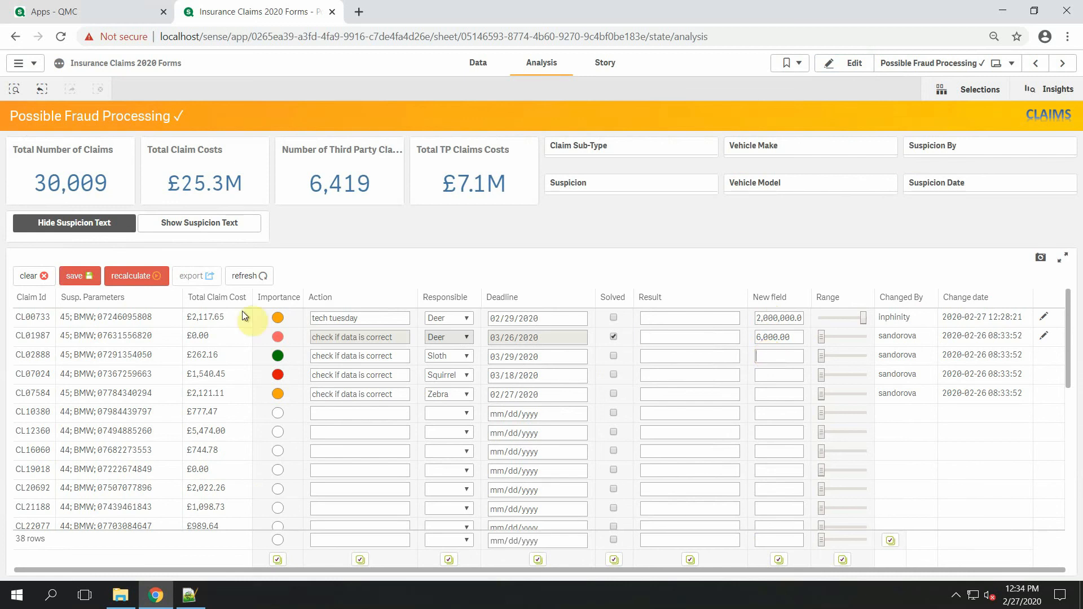
{"action": "left_click", "coordinate": [88, 277]}
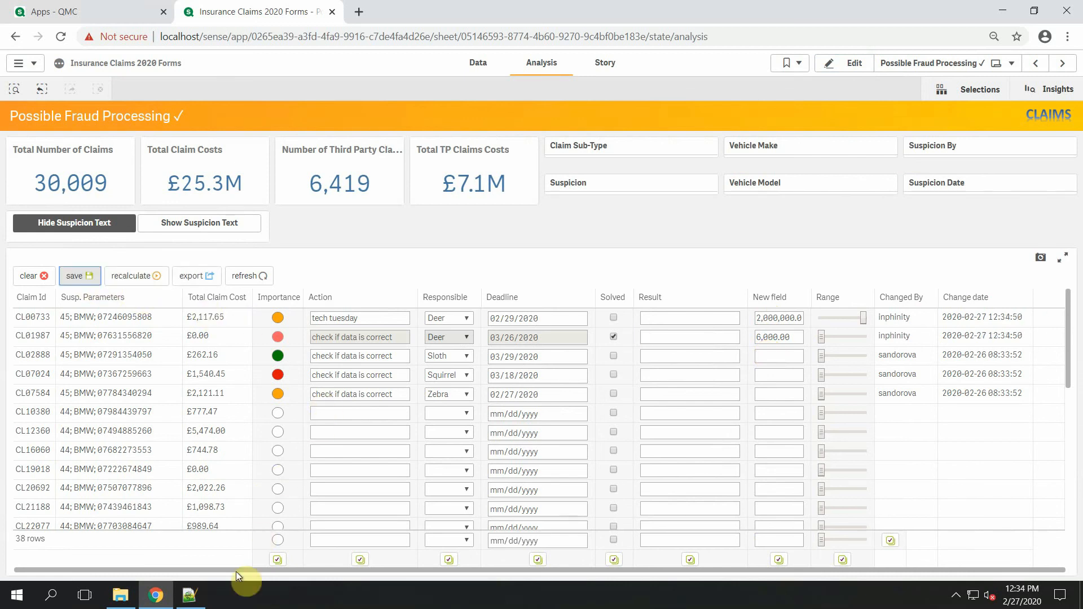
Switch to Notepad++, reload Insurance_Frauds_Processing.xml, check the newest records' new_field values, and return to the claims sheet in Chrome
{"action": "left_click", "coordinate": [190, 595]}
{"action": "left_click", "coordinate": [585, 359]}
{"action": "scroll", "coordinate": [331, 419], "scroll_direction": "down", "scroll_amount": 8}
{"action": "scroll", "coordinate": [332, 419], "scroll_direction": "down", "scroll_amount": 1}
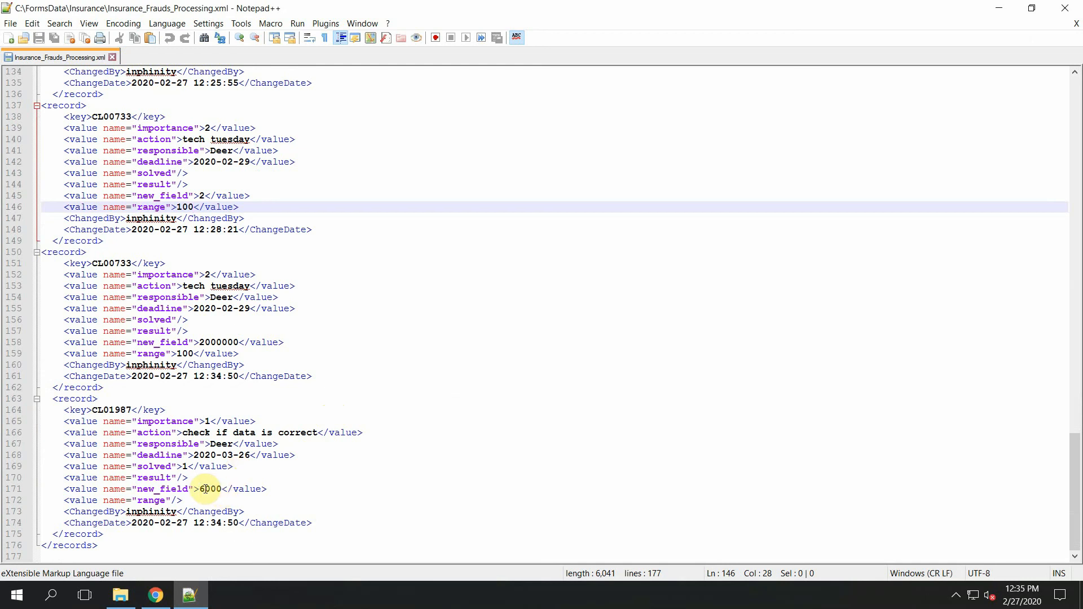
{"action": "left_click", "coordinate": [156, 595]}
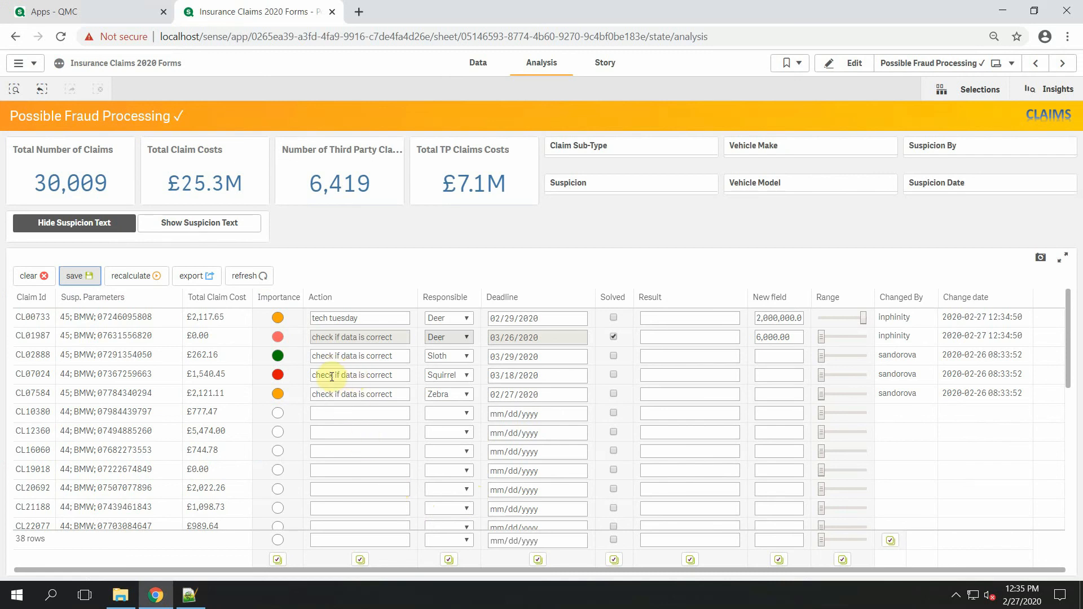
Compare the third claim's Importance indicator with the importance values stored in the XML file in Notepad++ and return to Chrome
{"action": "left_click", "coordinate": [279, 356]}
{"action": "left_click", "coordinate": [190, 595]}
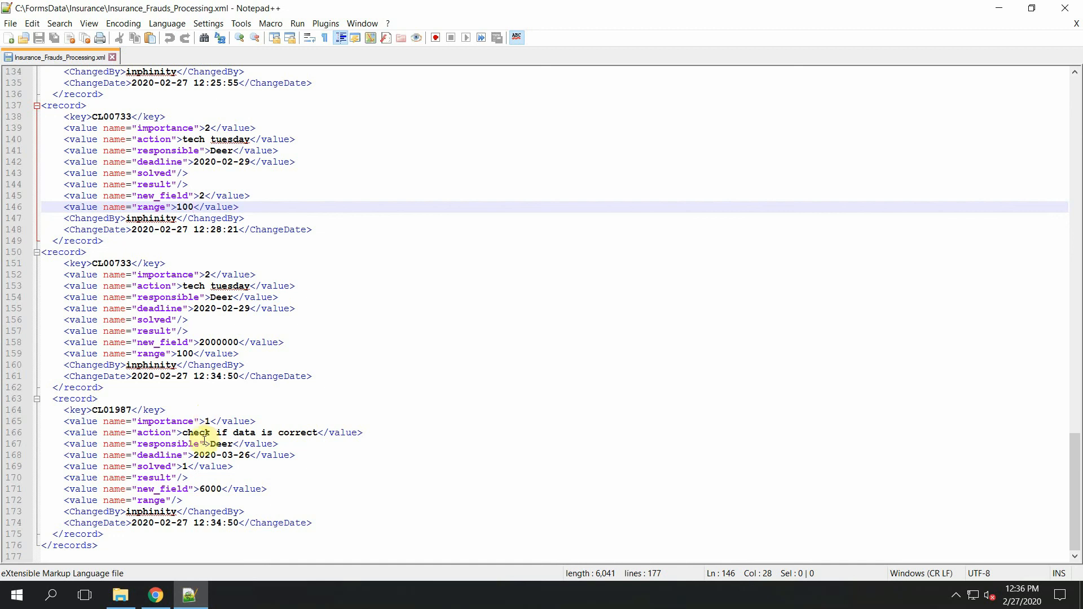
{"action": "left_click", "coordinate": [158, 595]}
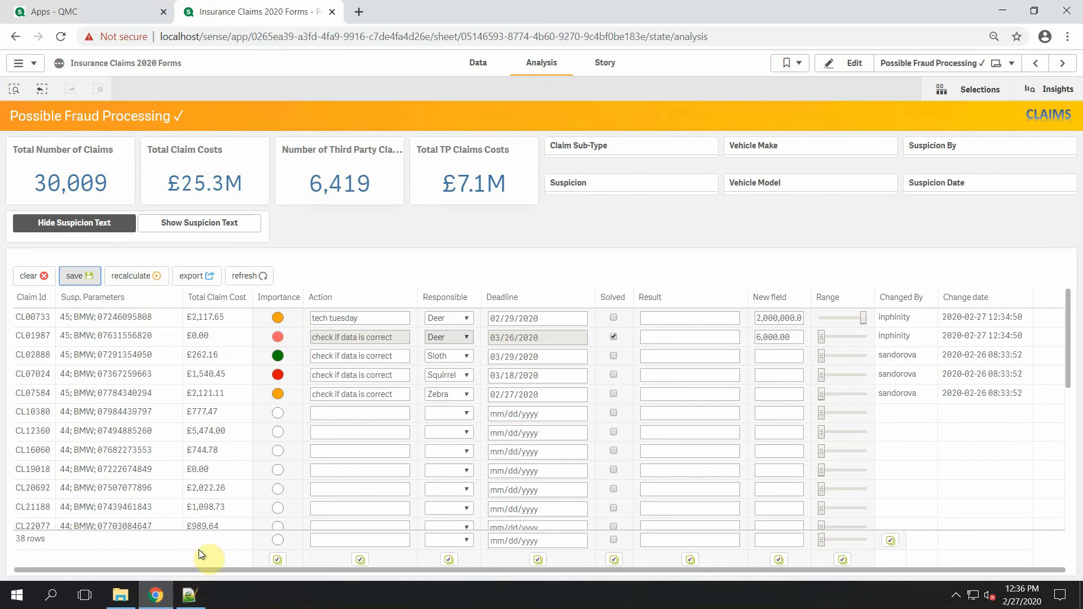